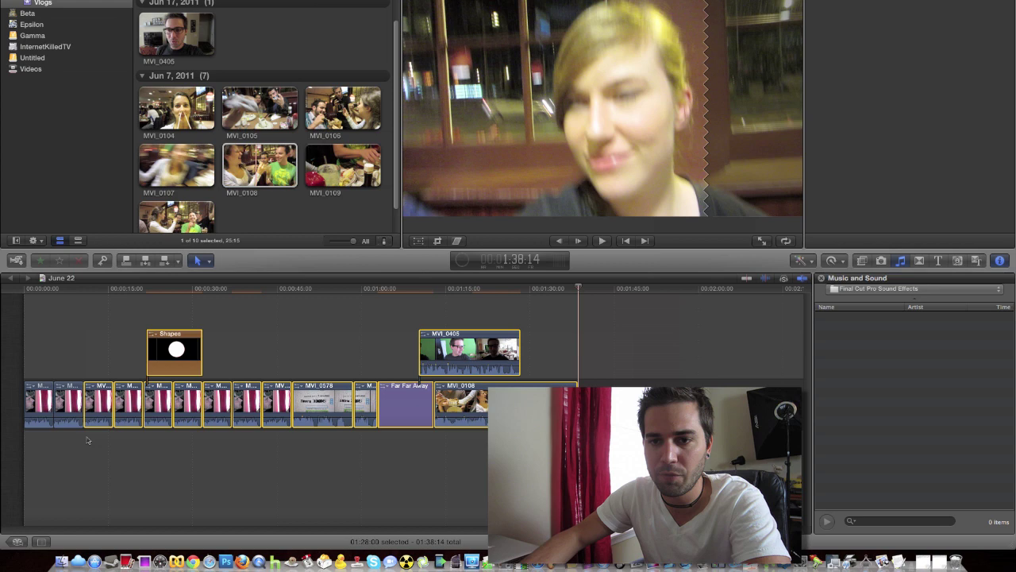
- Delete every June 22 timeline clip and collapse the Jun 7, Jun 17 and Jun 21, 2011 groups
{"action": "left_click_drag", "start_coordinate": [38, 454], "coordinate": [623, 324]}
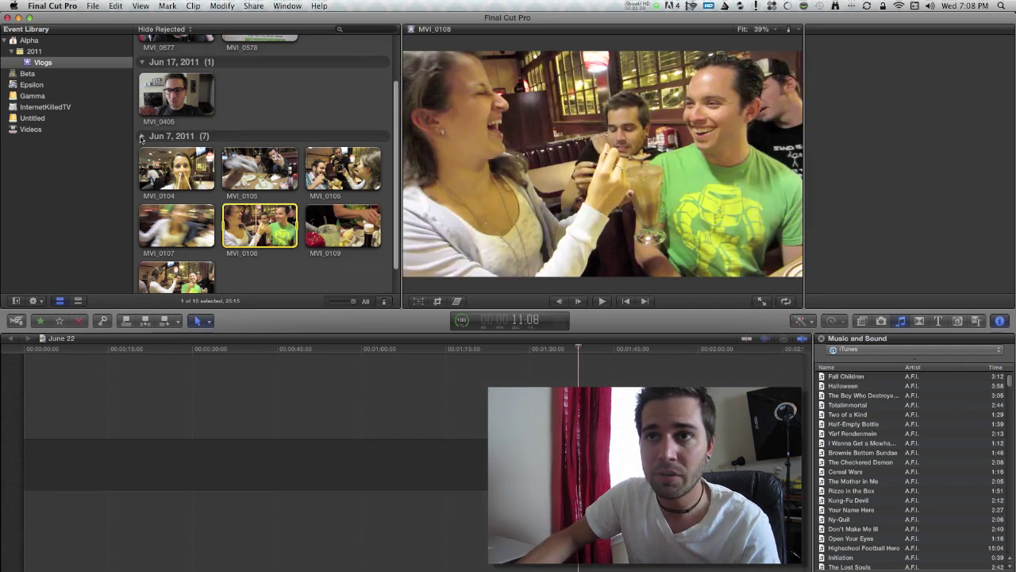
{"action": "left_click", "coordinate": [141, 138]}
{"action": "left_click", "coordinate": [143, 122]}
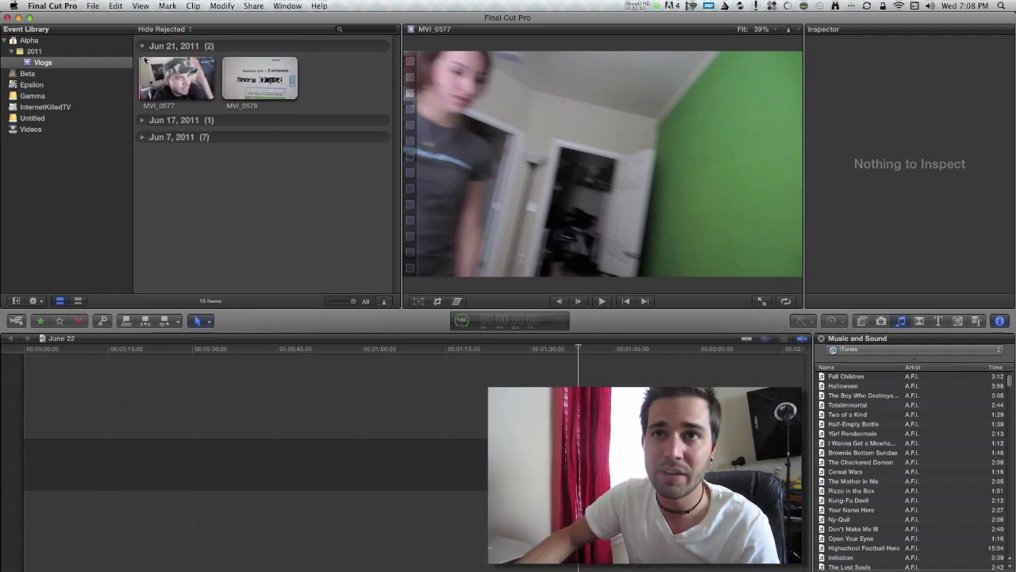
{"action": "left_click", "coordinate": [142, 46]}
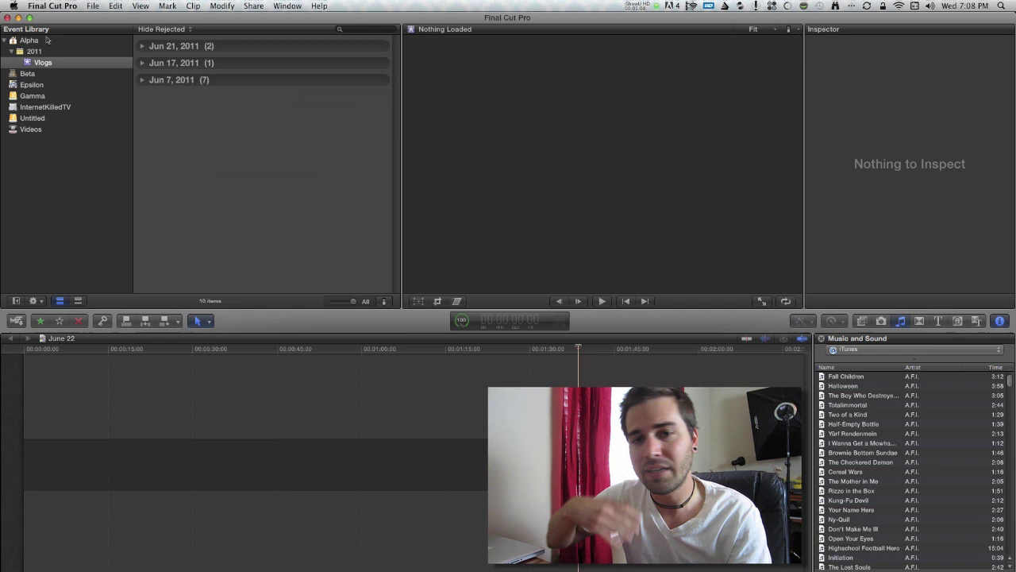
- Import MVI_1123.MOV through MVI_1129.MOV into the existing Vlogs event
{"action": "left_click", "coordinate": [87, 5]}
{"action": "mouse_move", "coordinate": [136, 112]}
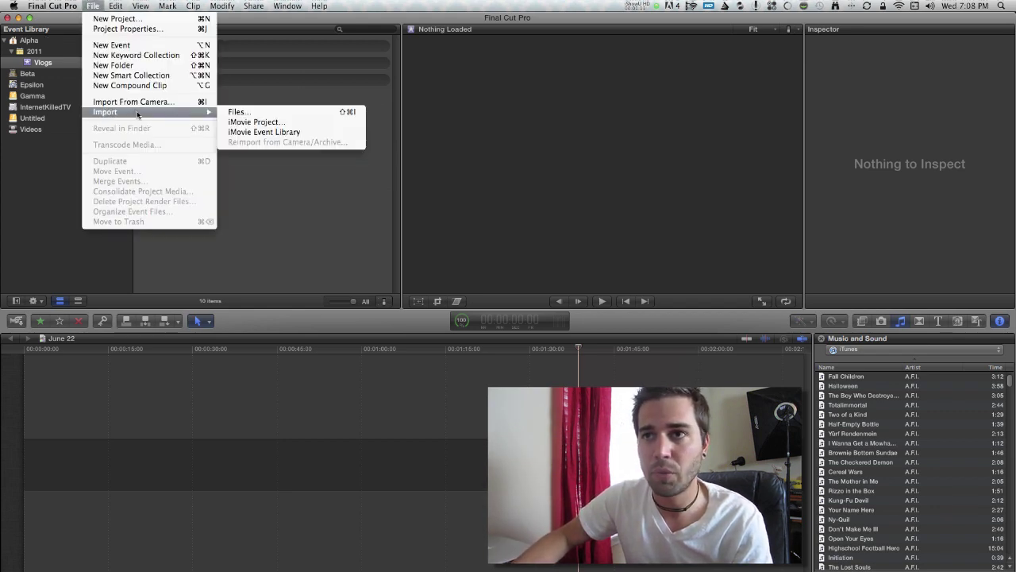
{"action": "left_click", "coordinate": [249, 112]}
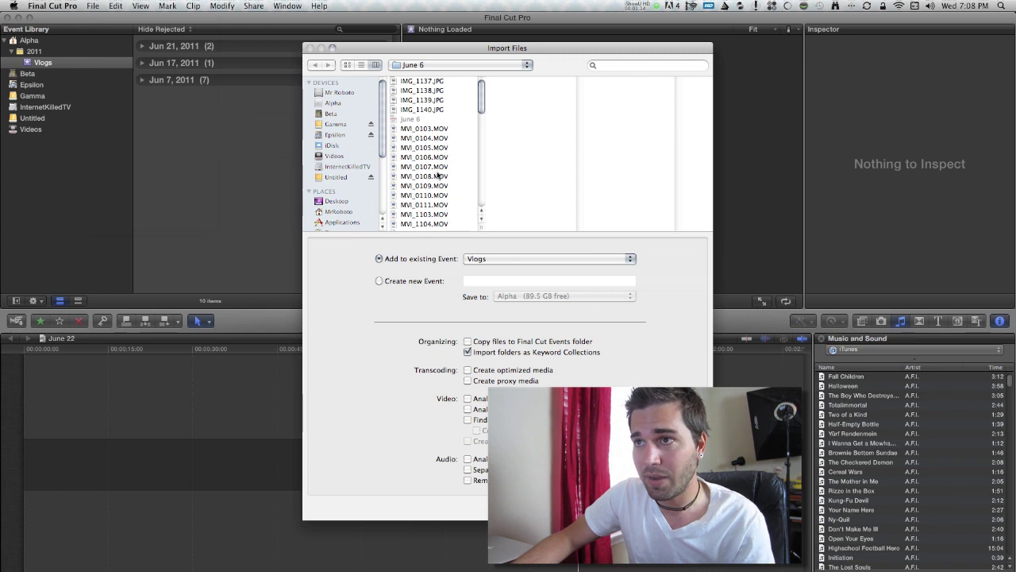
{"action": "scroll", "coordinate": [437, 174], "scroll_direction": "down", "scroll_amount": 8}
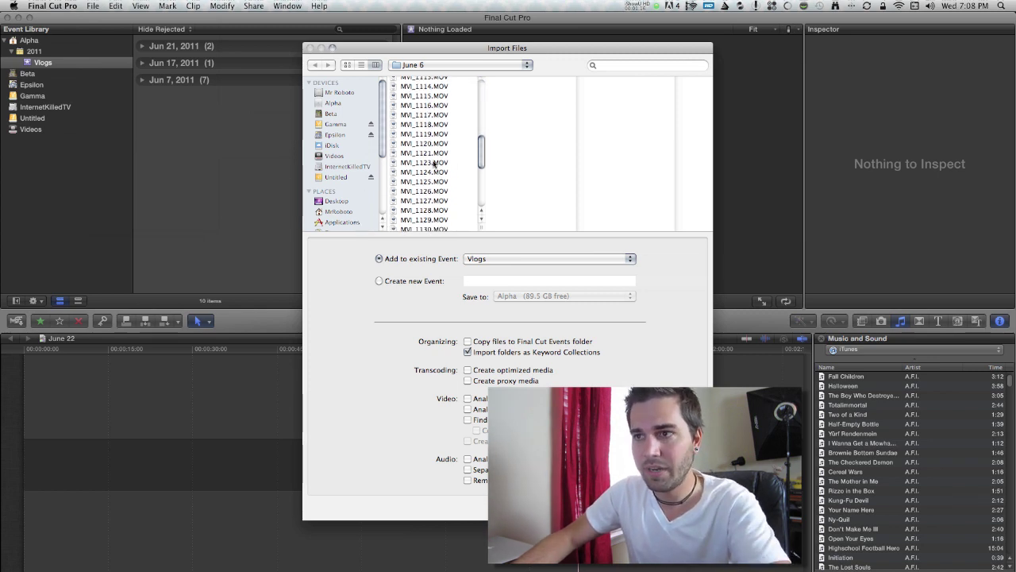
{"action": "left_click", "coordinate": [434, 164]}
{"action": "left_click", "coordinate": [425, 220], "text": "shift"}
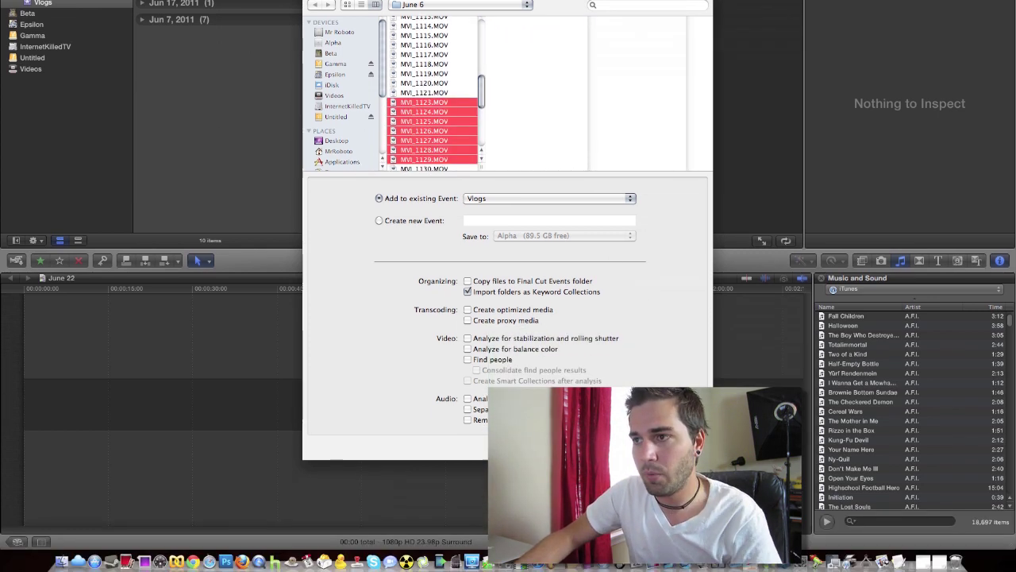
{"action": "key", "text": "Return"}
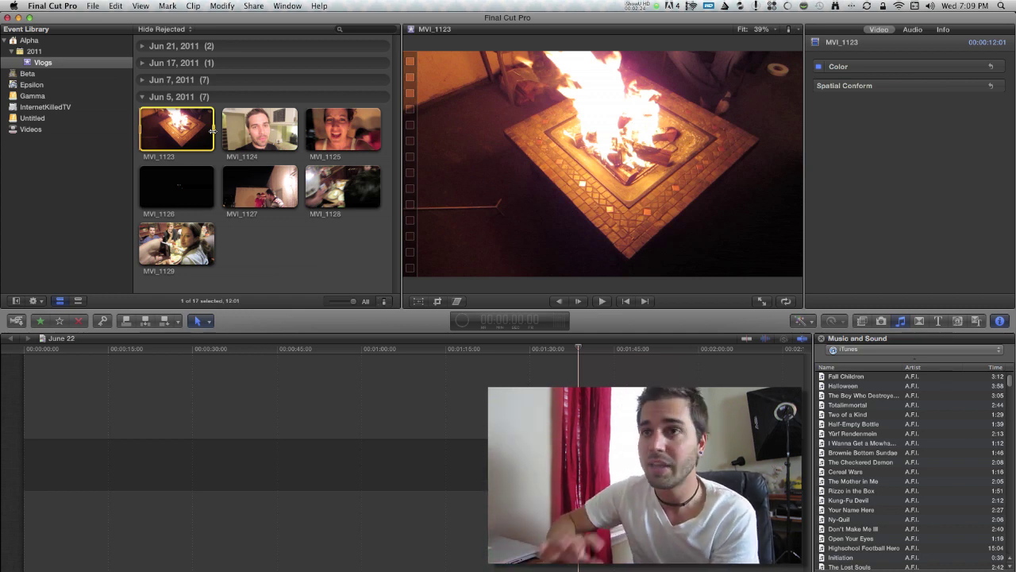
- Preview MVI_1123 in the browser, stopping on the fire pit shot
{"action": "key", "text": "space"}
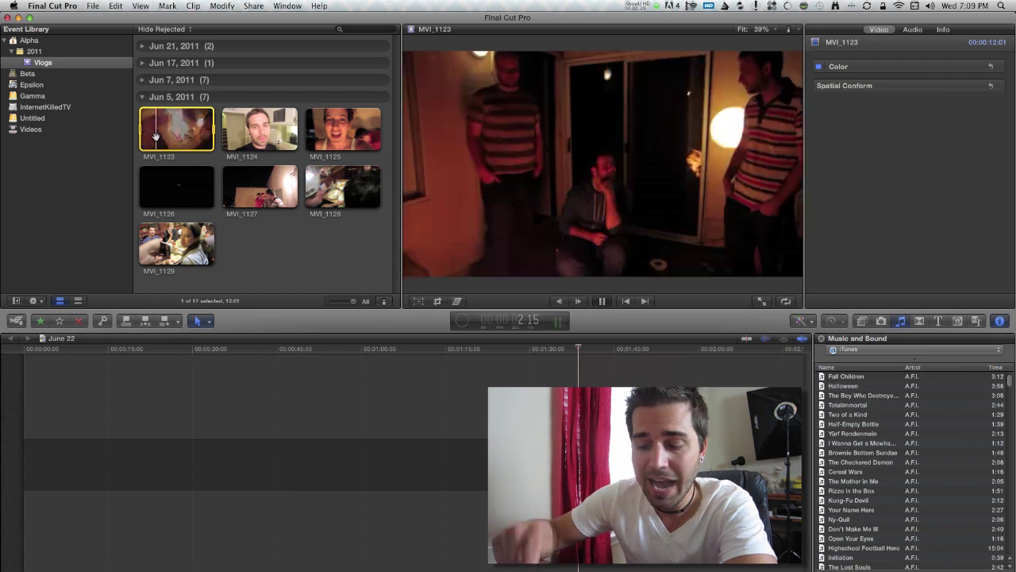
{"action": "key", "text": "space"}
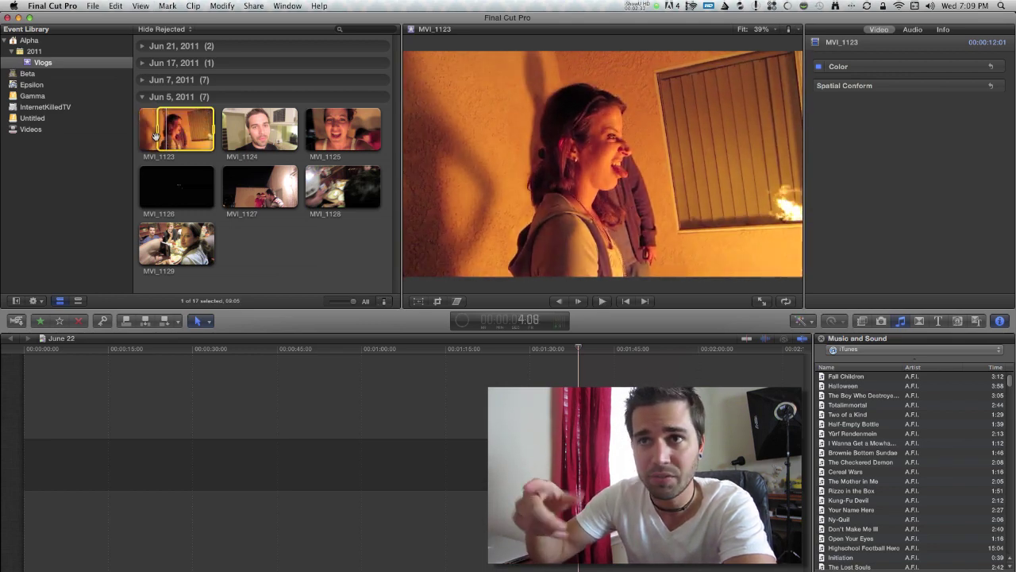
{"action": "key", "text": "space"}
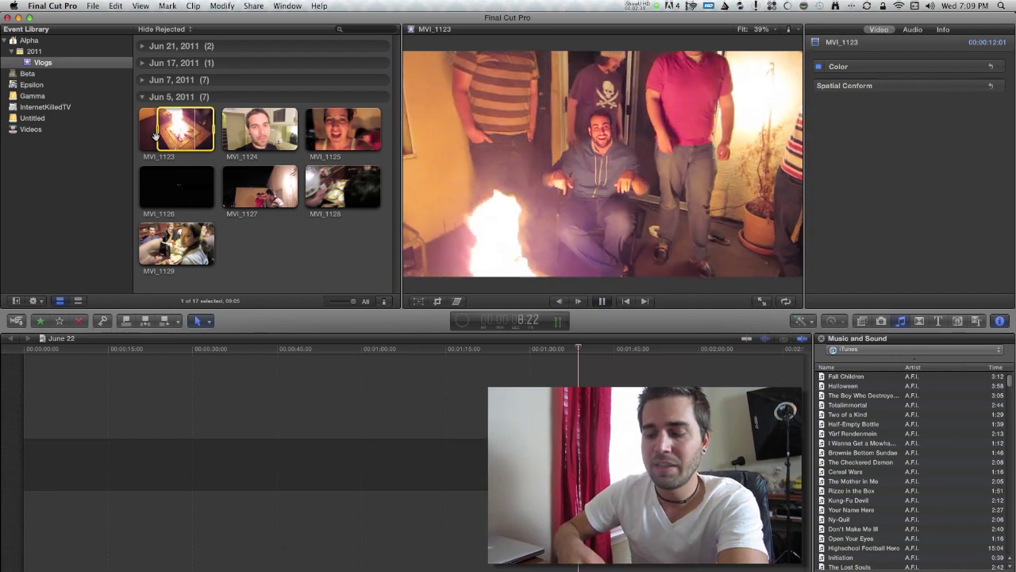
{"action": "key", "text": "space"}
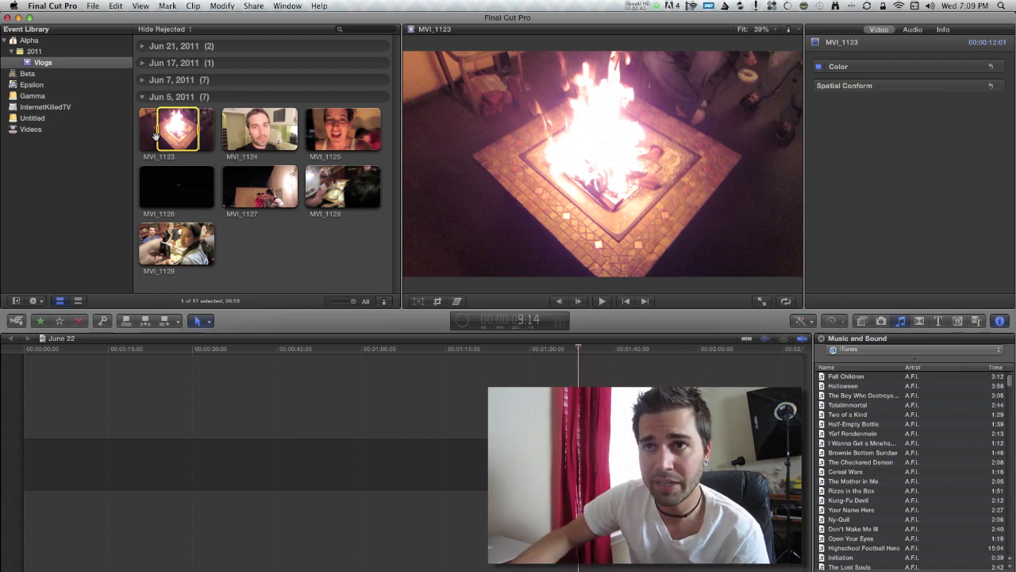
- Place MVI_1123 at the timeline start, redoing it after an undo, and append another copy
{"action": "left_click_drag", "start_coordinate": [179, 132], "coordinate": [53, 461]}
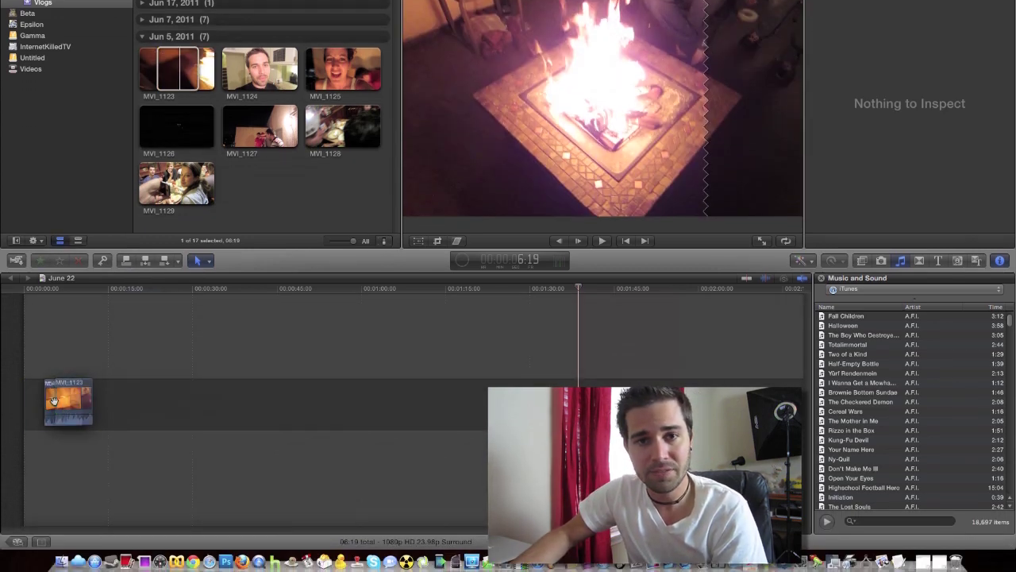
{"action": "left_click_drag", "start_coordinate": [53, 400], "coordinate": [55, 403]}
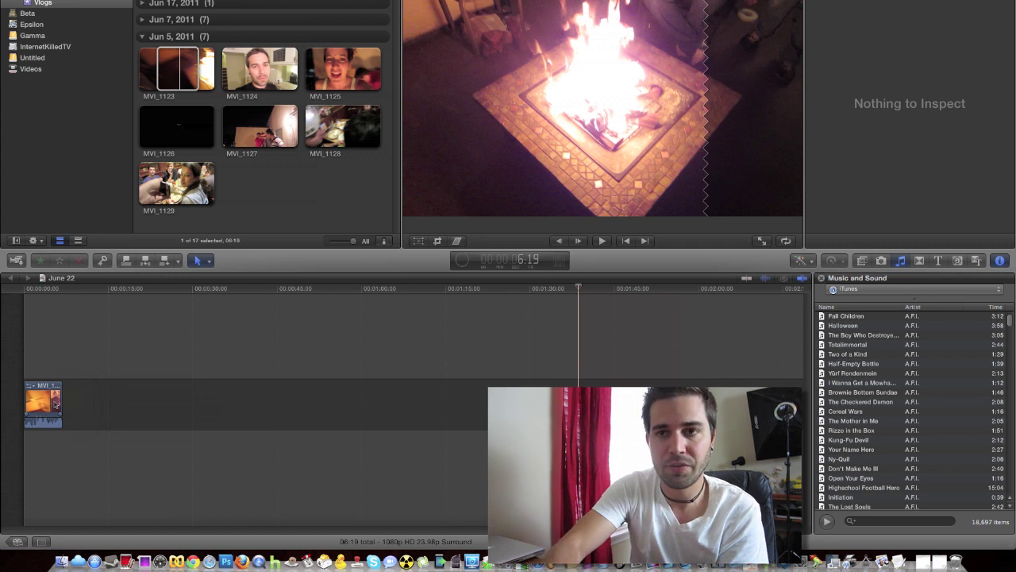
{"action": "key", "text": "super+z"}
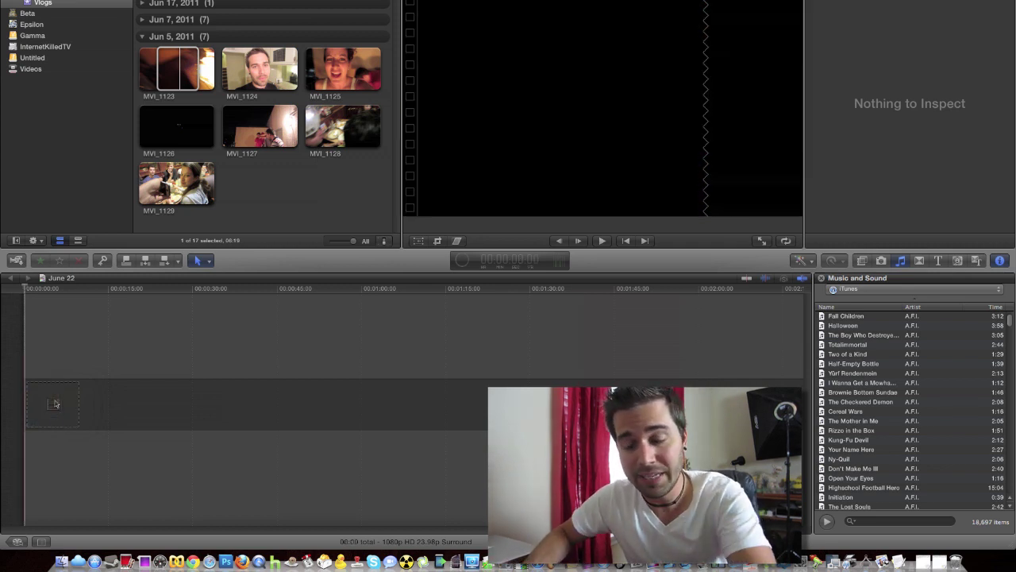
{"action": "left_click_drag", "start_coordinate": [54, 404], "coordinate": [55, 403]}
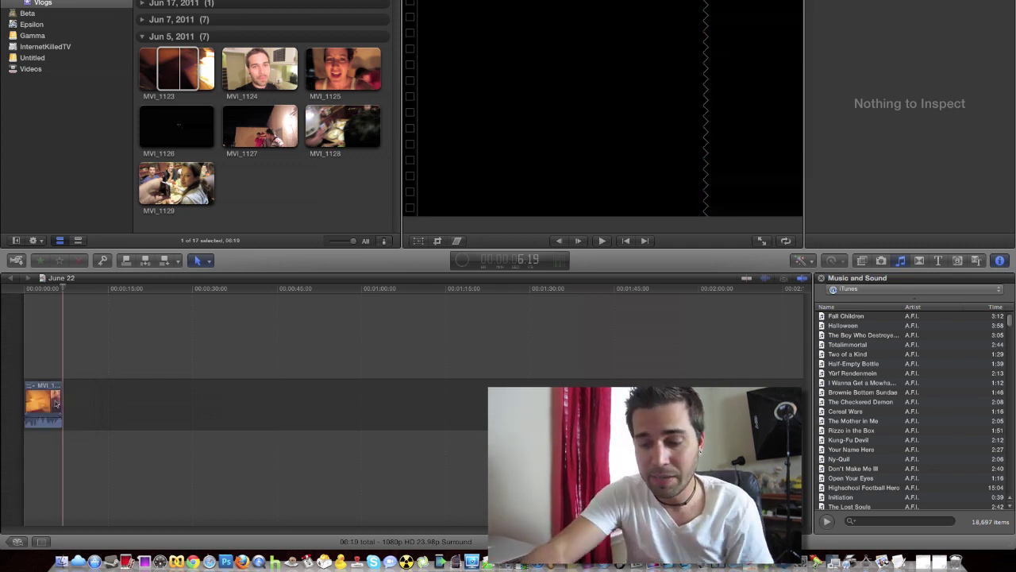
{"action": "key", "text": "e"}
{"action": "key", "text": "e"}
{"action": "key", "text": "e"}
{"action": "key", "text": "e"}
{"action": "key", "text": "e"}
{"action": "key", "text": "e"}
{"action": "key", "text": "e"}
{"action": "key", "text": "e"}
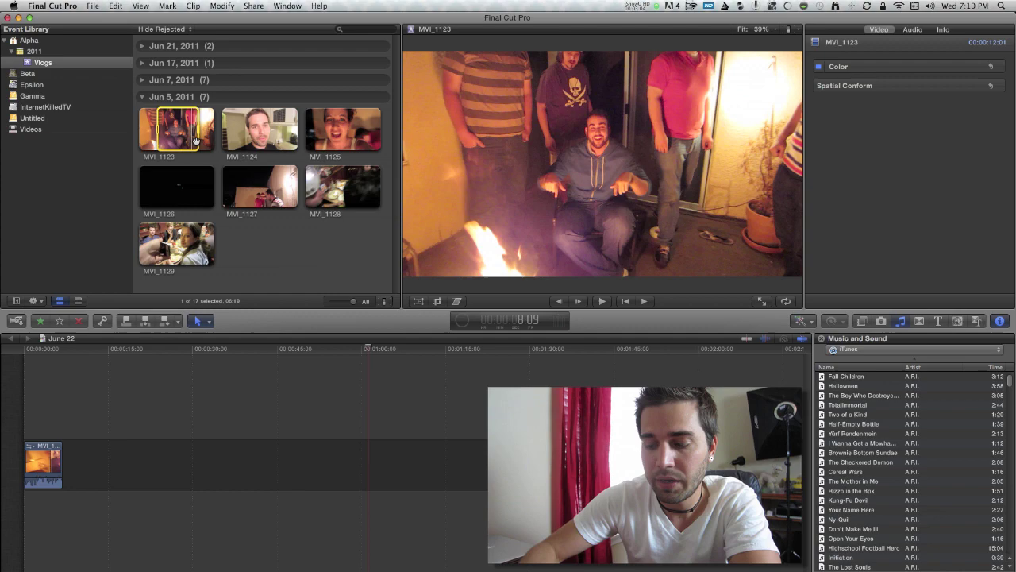
- Mark a range on MVI_1123 and append it to the timeline
{"action": "left_click_drag", "start_coordinate": [191, 139], "coordinate": [196, 140]}
{"action": "key", "text": "space"}
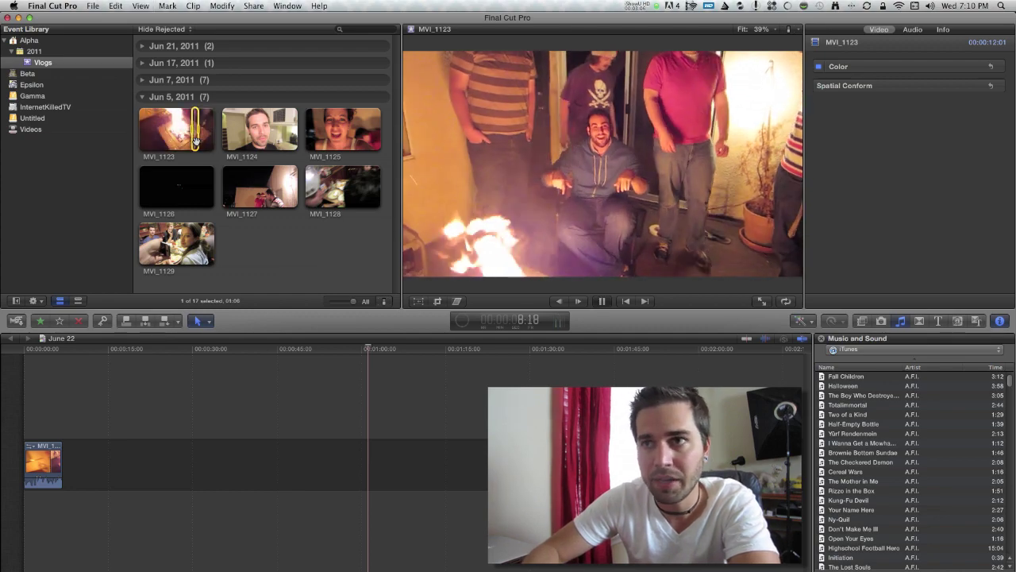
{"action": "key", "text": "o"}
{"action": "key", "text": "space"}
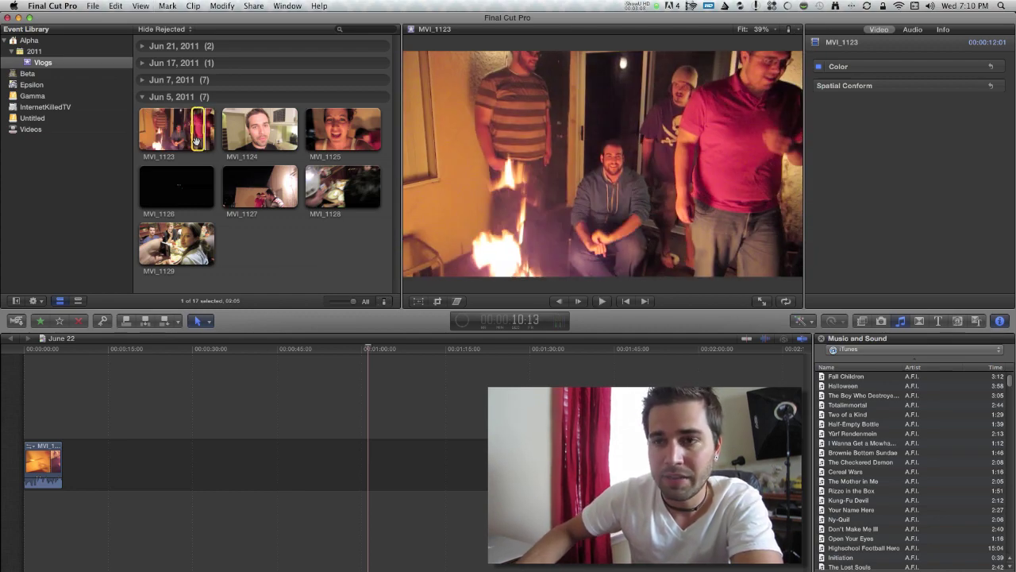
{"action": "key", "text": "e"}
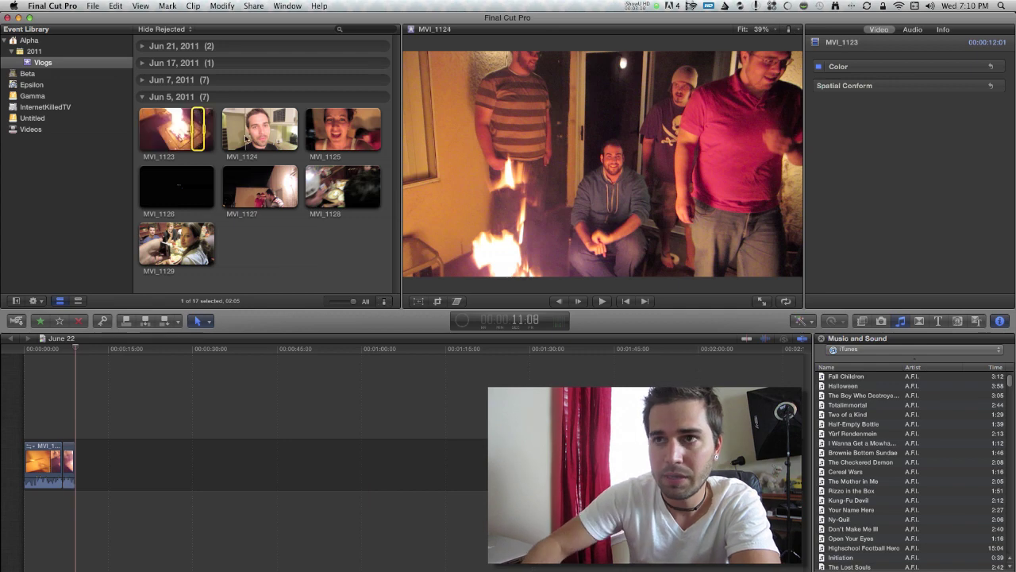
- Append a short MVI_1124 slice, then the rest of MVI_1124 to its end
{"action": "left_click", "coordinate": [241, 143]}
{"action": "key", "text": "space"}
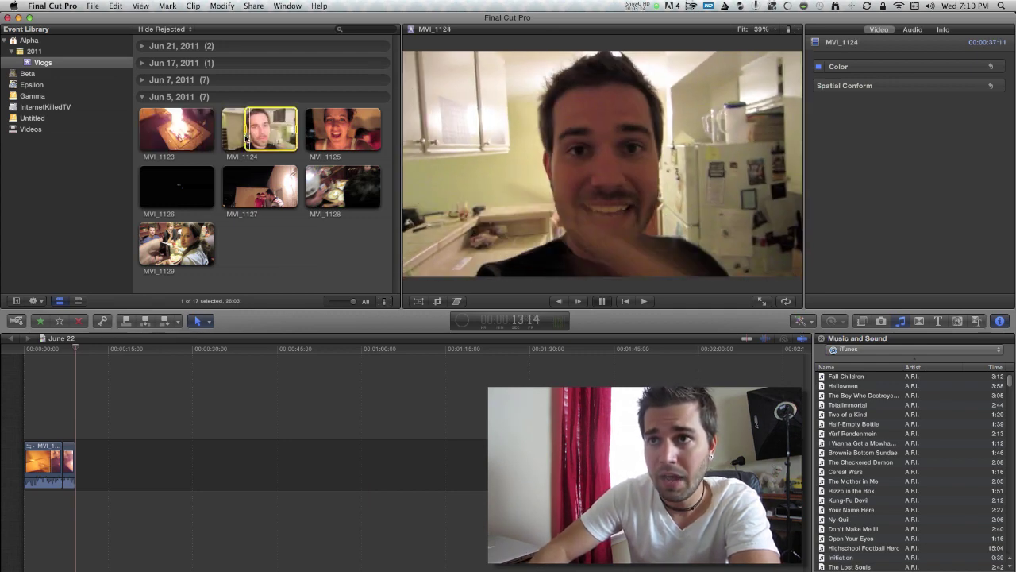
{"action": "key", "text": "space"}
{"action": "key", "text": "i"}
{"action": "key", "text": "o"}
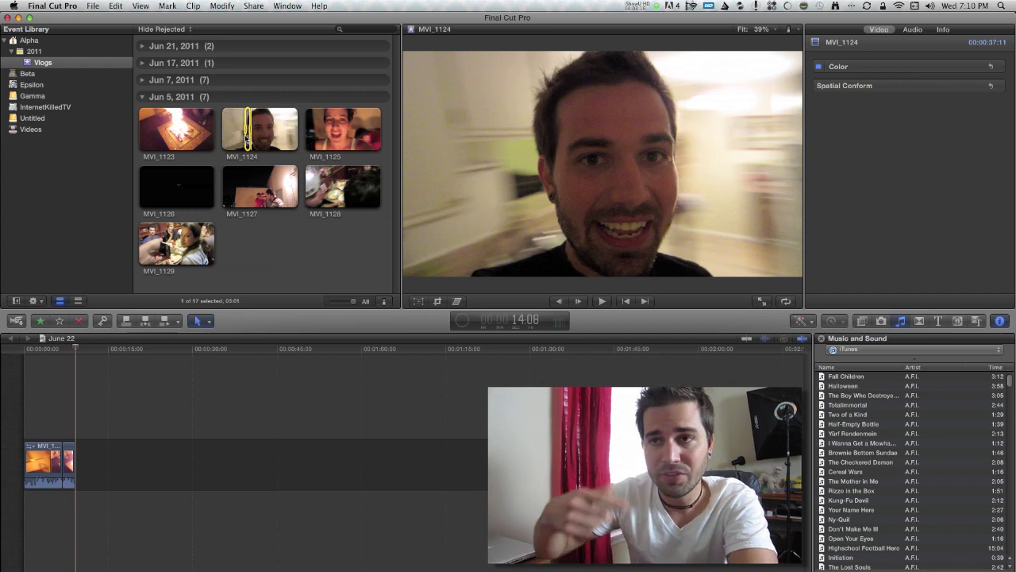
{"action": "key", "text": "e"}
{"action": "key", "text": "i"}
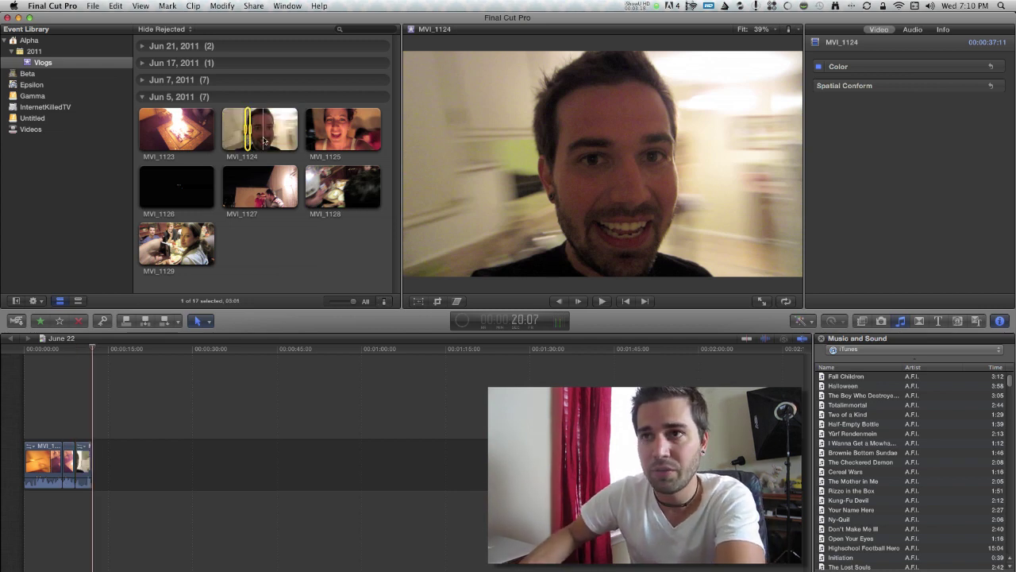
{"action": "key", "text": "e"}
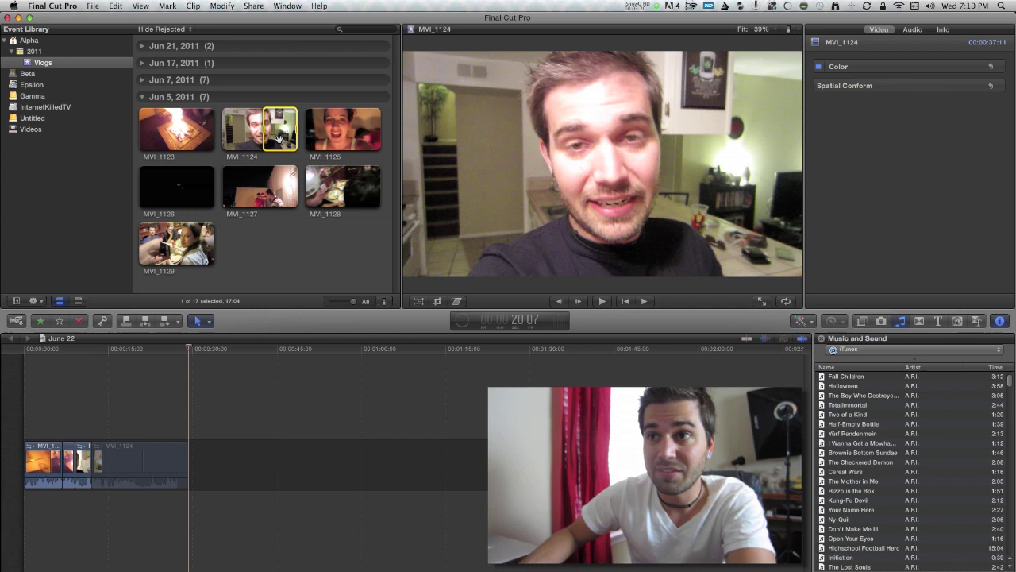
- Insert MVI_1125 at the playhead before the final MVI_1124 piece instead of appending it
{"action": "left_click", "coordinate": [343, 140]}
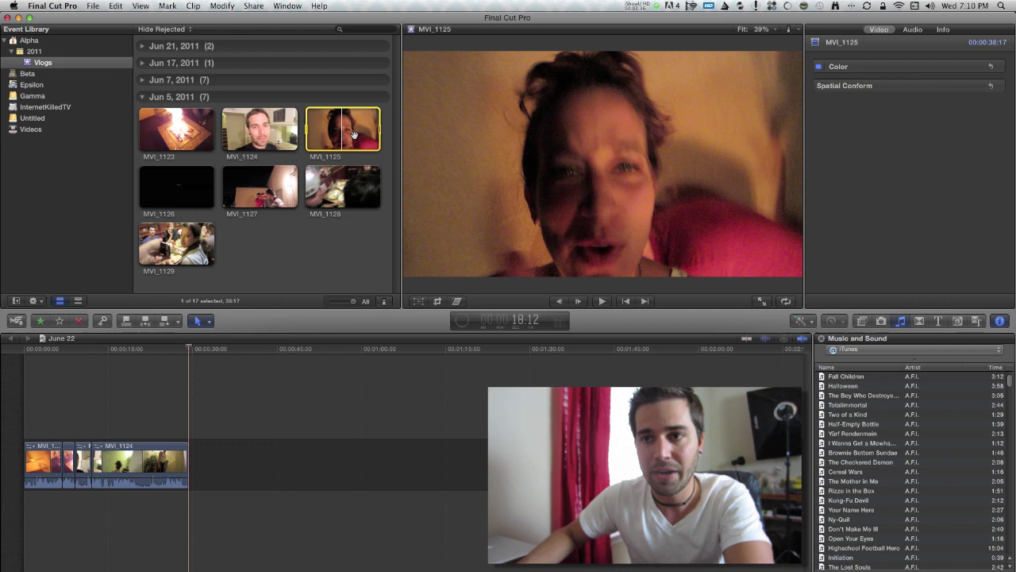
{"action": "key", "text": "e"}
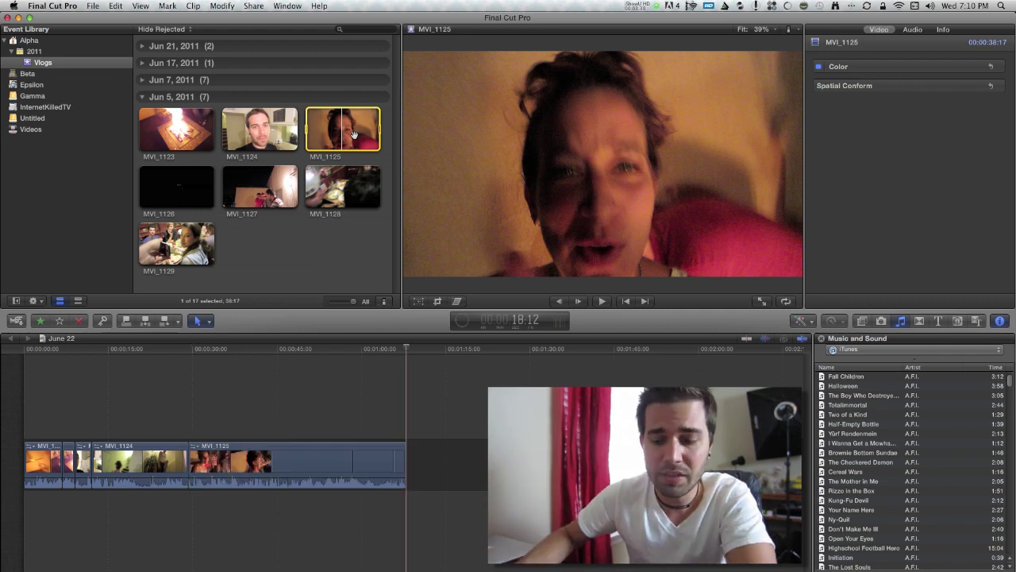
{"action": "key", "text": "super+z"}
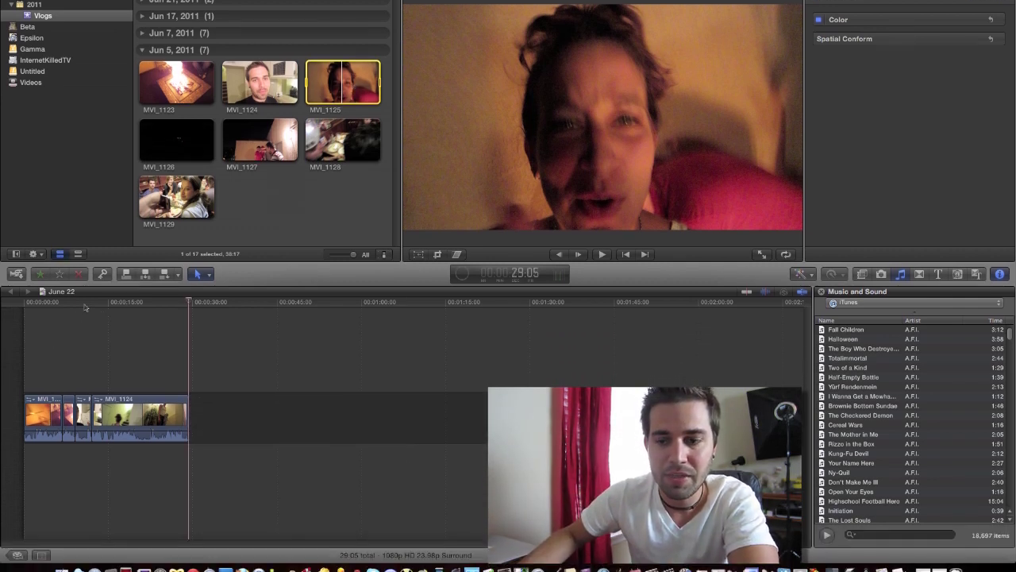
{"action": "left_click", "coordinate": [91, 334]}
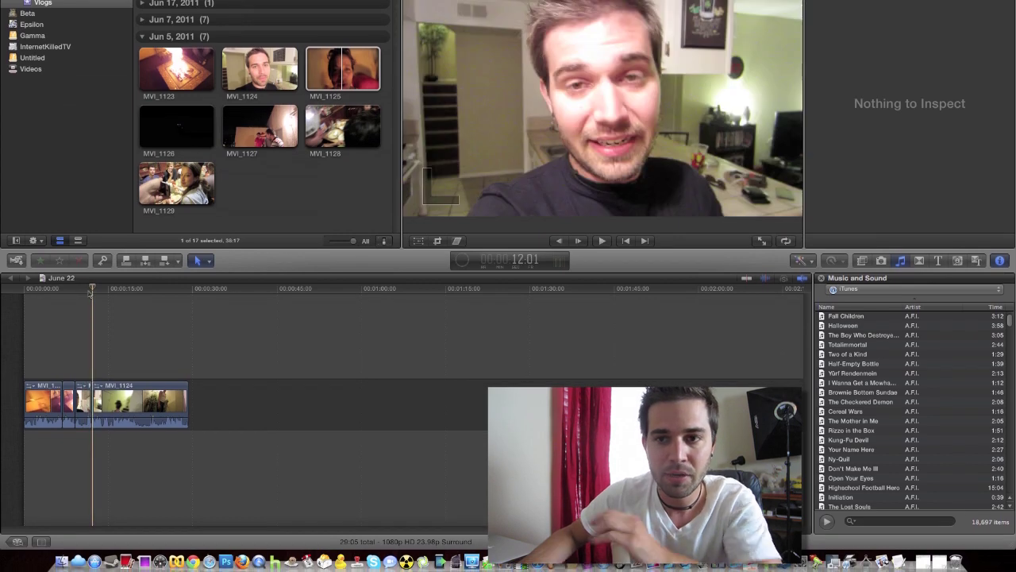
{"action": "key", "text": "w"}
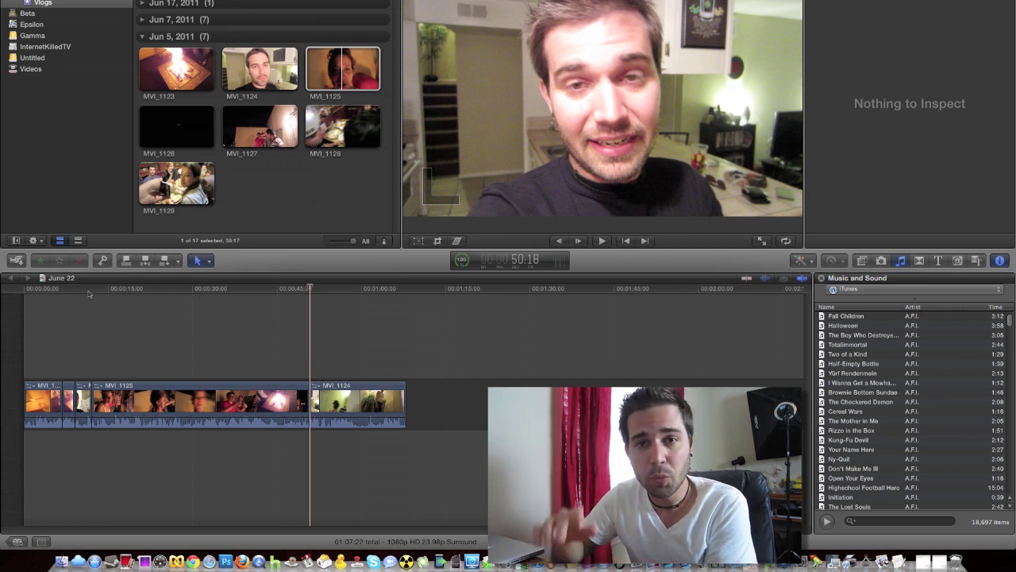
- Try moving and deleting MVI_1125 in the timeline, then restore it with undo
{"action": "left_click_drag", "start_coordinate": [89, 294], "coordinate": [508, 409]}
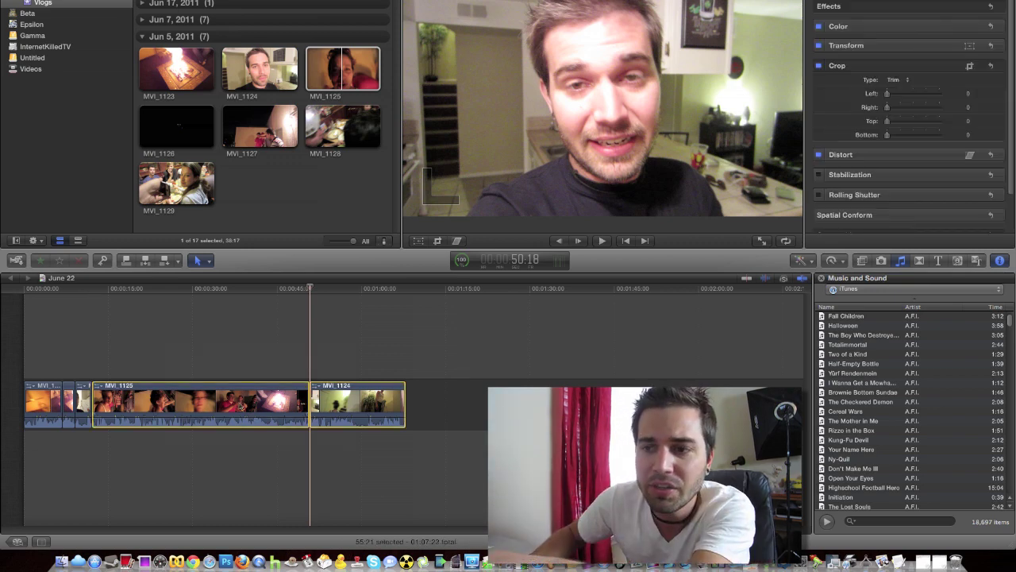
{"action": "left_click", "coordinate": [250, 454]}
{"action": "left_click", "coordinate": [226, 404]}
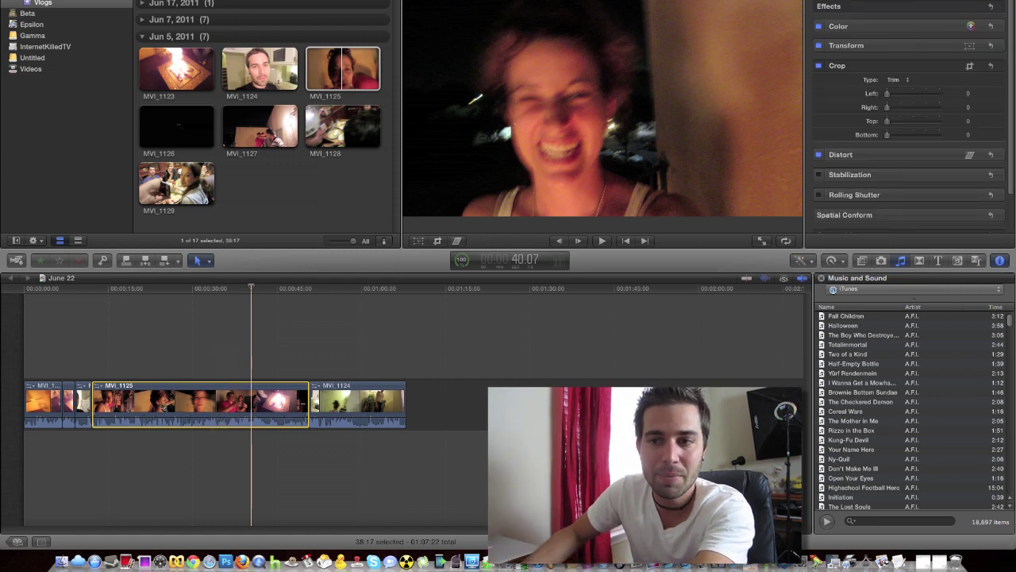
{"action": "mouse_move", "coordinate": [163, 406]}
{"action": "left_mouse_down"}
{"action": "mouse_move", "coordinate": [343, 407]}
{"action": "mouse_move", "coordinate": [164, 407]}
{"action": "left_mouse_up"}
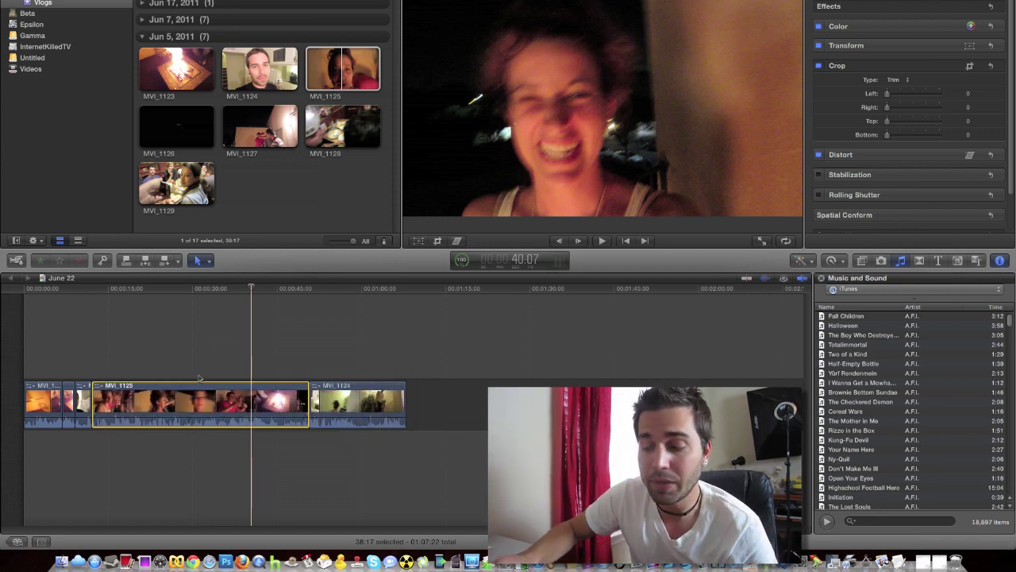
{"action": "key", "text": "Delete"}
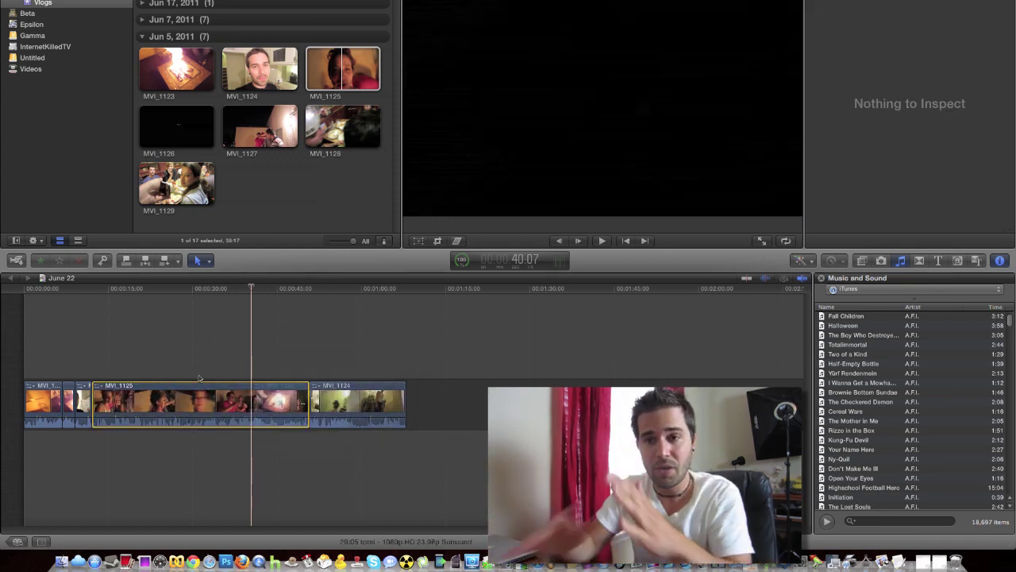
{"action": "left_click", "coordinate": [91, 374]}
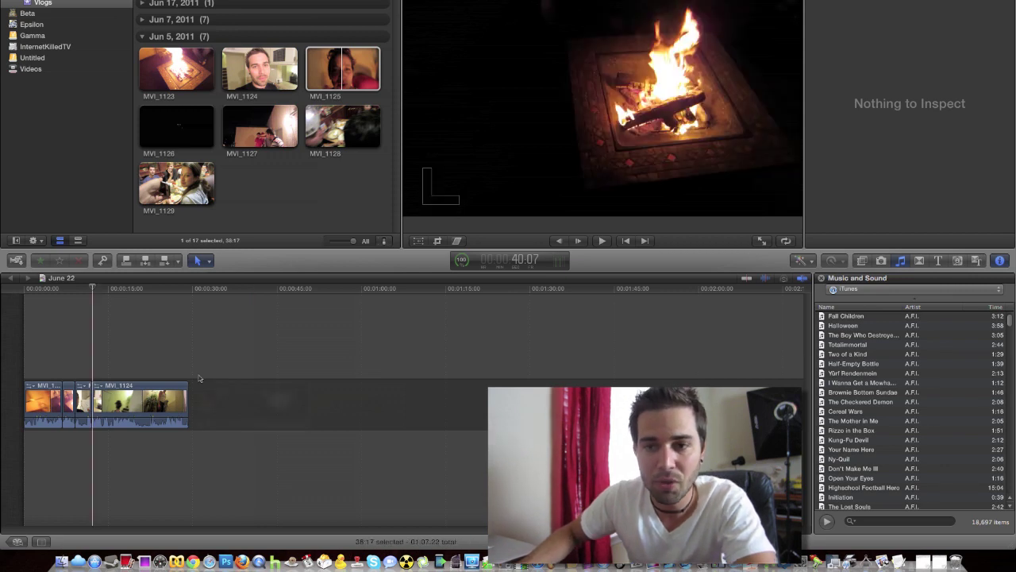
{"action": "key", "text": "super+z"}
- Delete the small clip and MVI_1125, then reinsert MVI_1125 from the browser before MVI_1124
{"action": "left_click", "coordinate": [70, 393]}
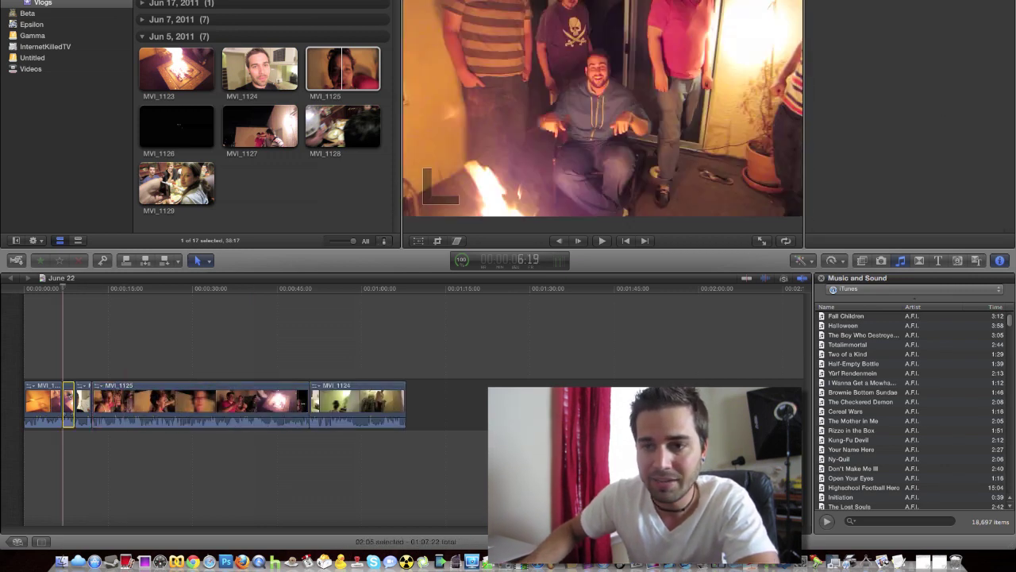
{"action": "left_click", "coordinate": [200, 401], "text": "super"}
{"action": "key", "text": "Delete"}
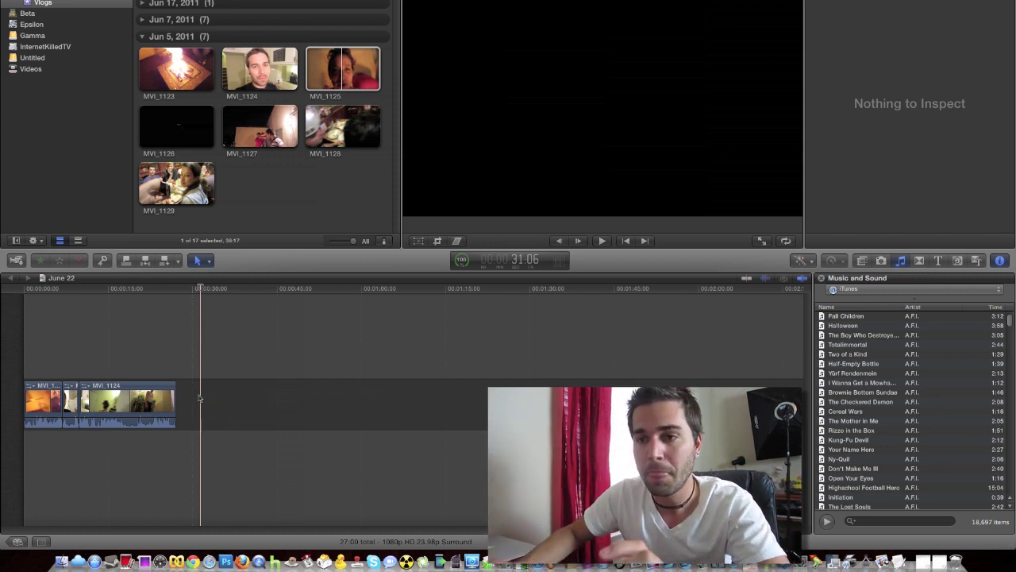
{"action": "key", "text": "w"}
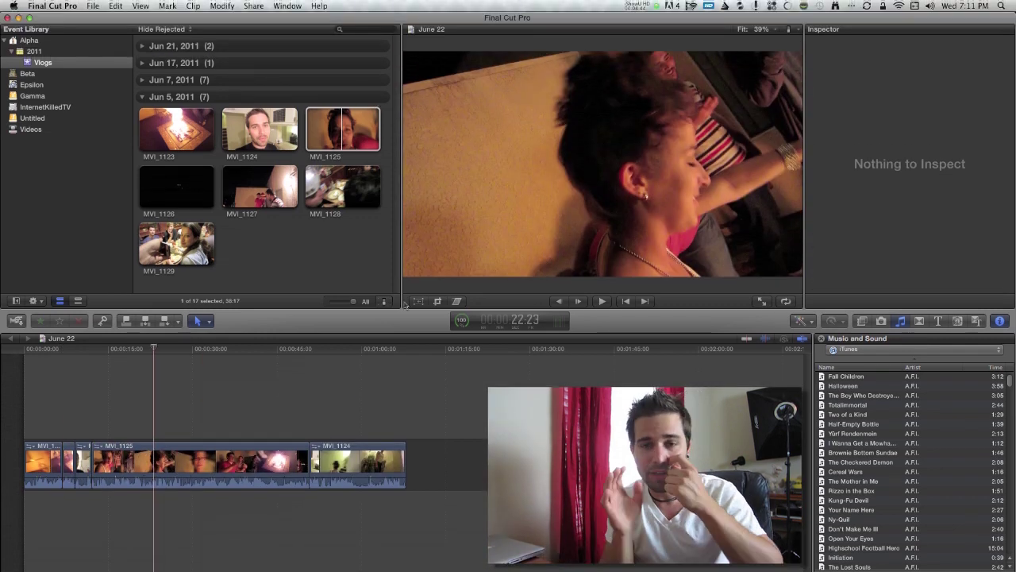
- Turn on the Transform tool, show the Inspector, and open the Solids generators category
{"action": "left_click", "coordinate": [417, 241]}
{"action": "key", "text": "super+4"}
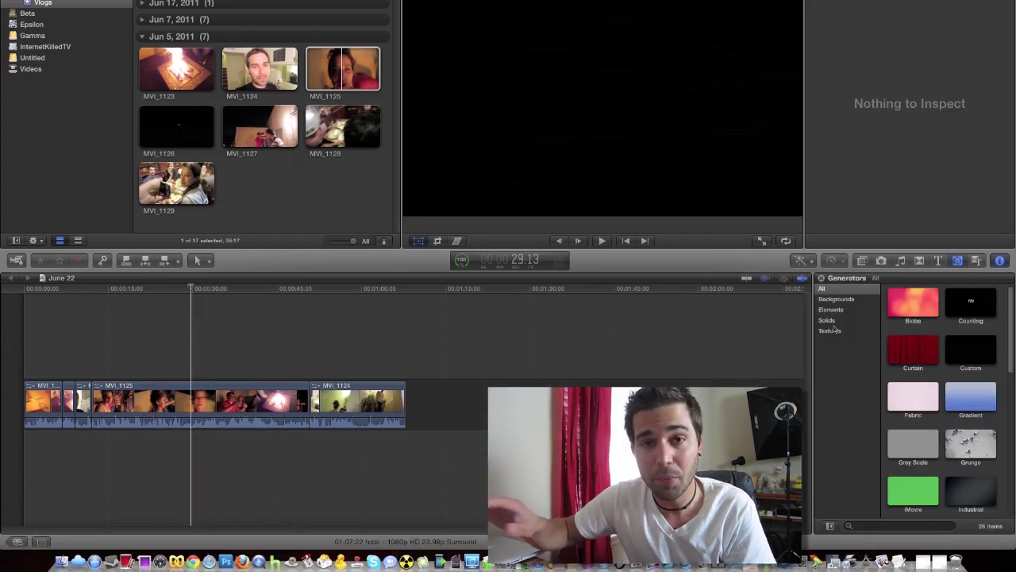
{"action": "left_click", "coordinate": [827, 364]}
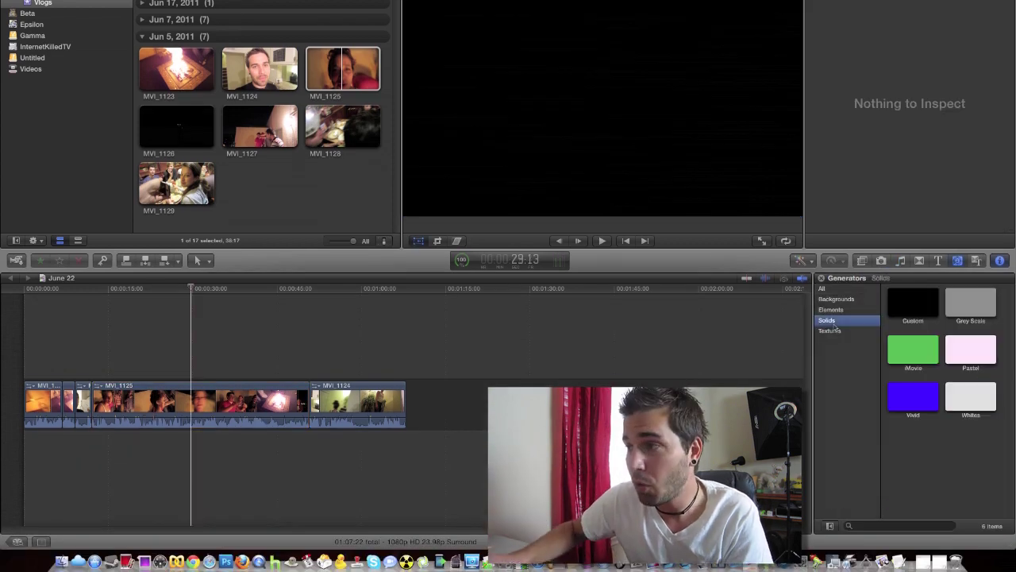
- Drag the Shapes generator from the Elements category onto the timeline above MVI_1125
{"action": "key", "text": "Up"}
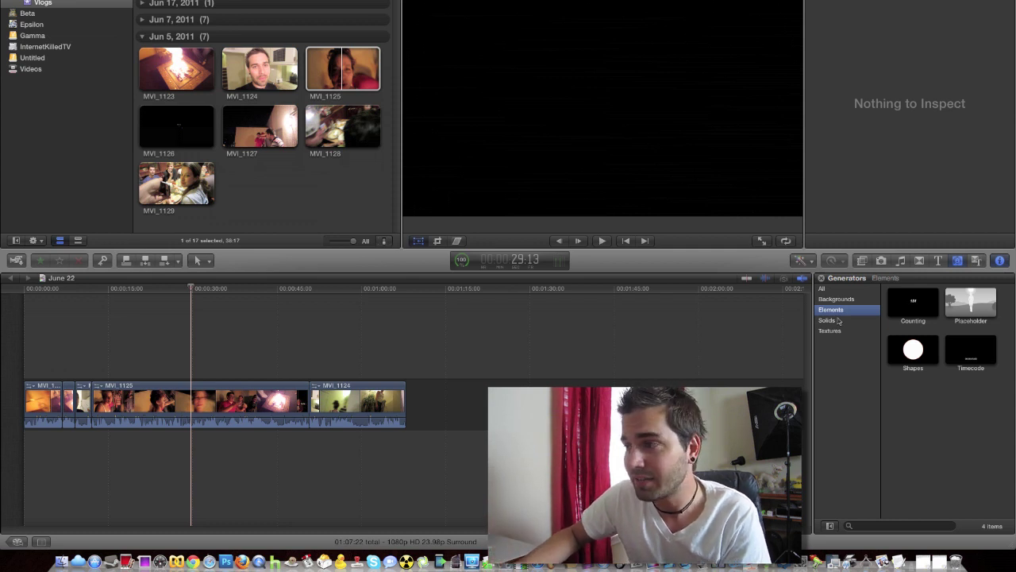
{"action": "left_click_drag", "start_coordinate": [906, 361], "coordinate": [215, 340]}
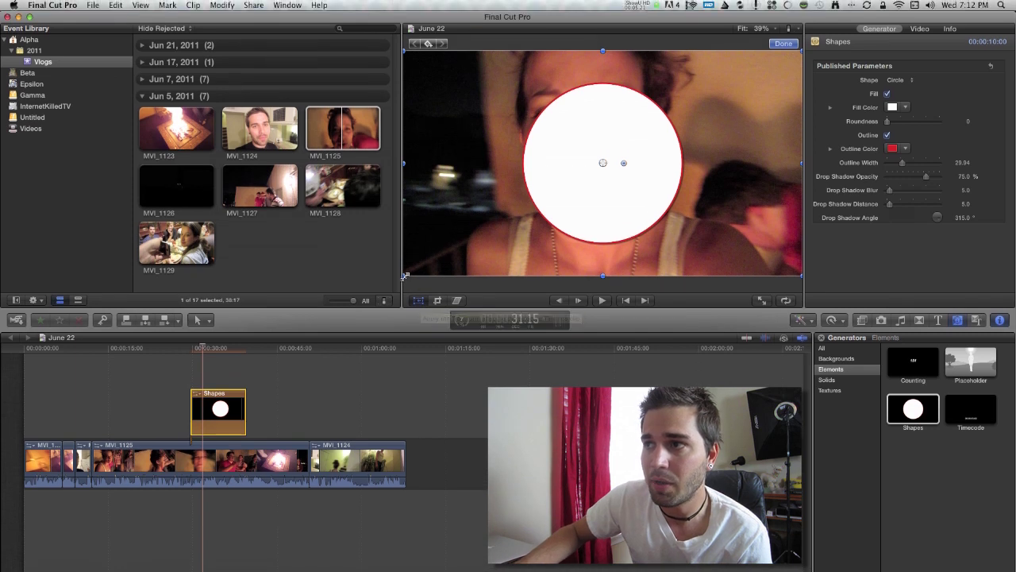
- Scale the circle to 54%, move it upper right, and add a position keyframe
{"action": "left_click", "coordinate": [419, 283]}
{"action": "left_click_drag", "start_coordinate": [404, 258], "coordinate": [520, 195]}
{"action": "left_click_drag", "start_coordinate": [629, 192], "coordinate": [730, 157]}
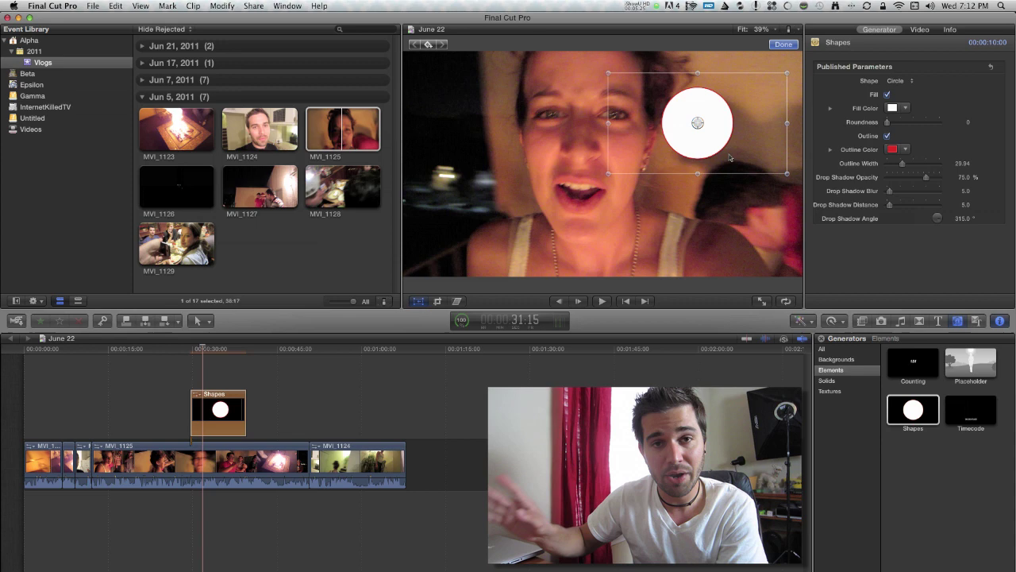
{"action": "key", "text": "Up"}
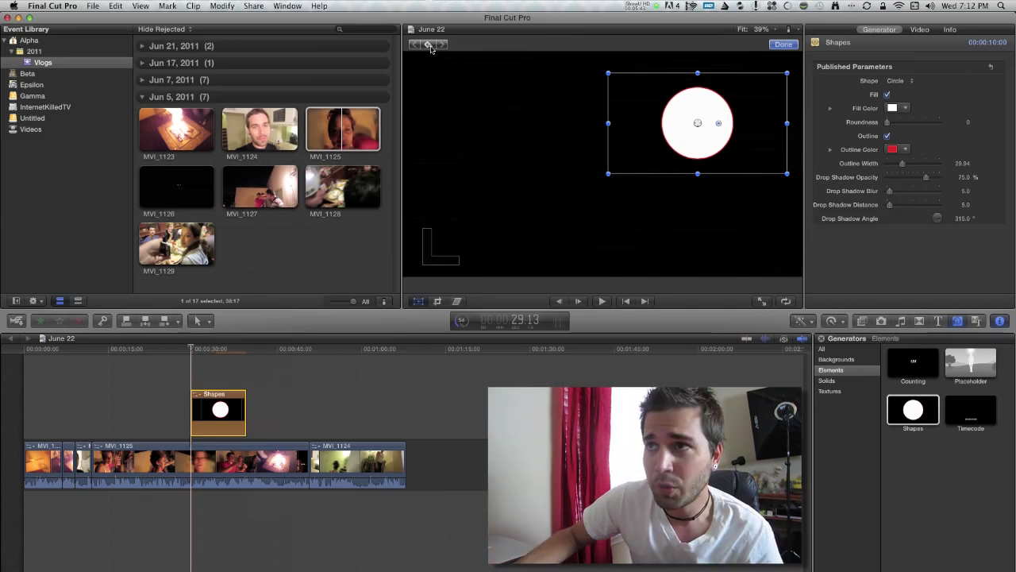
{"action": "left_click", "coordinate": [429, 45]}
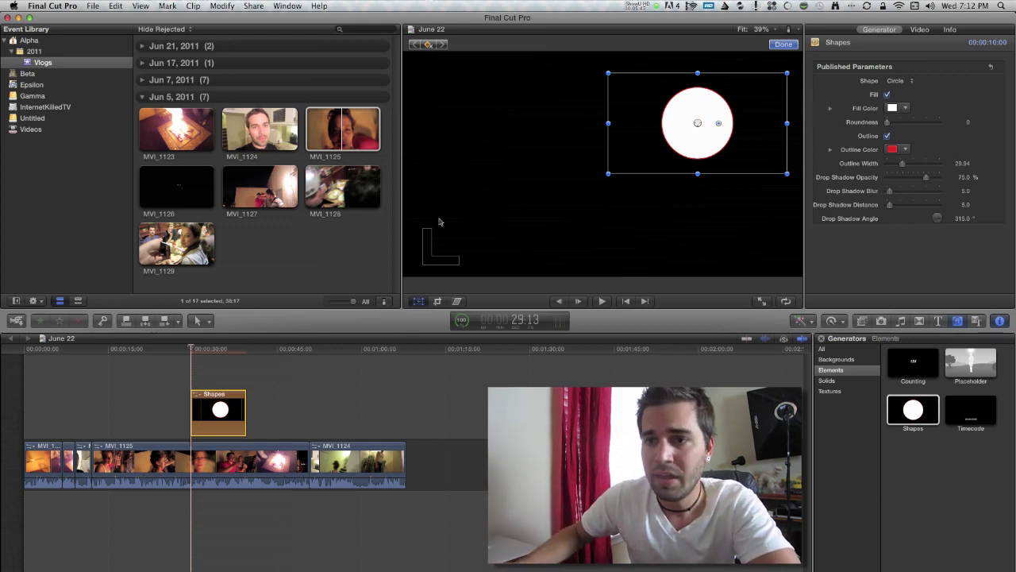
- Move the circle to upper left at 31:22, bottom at 33:22, and right at 35:19
{"action": "key", "text": "space"}
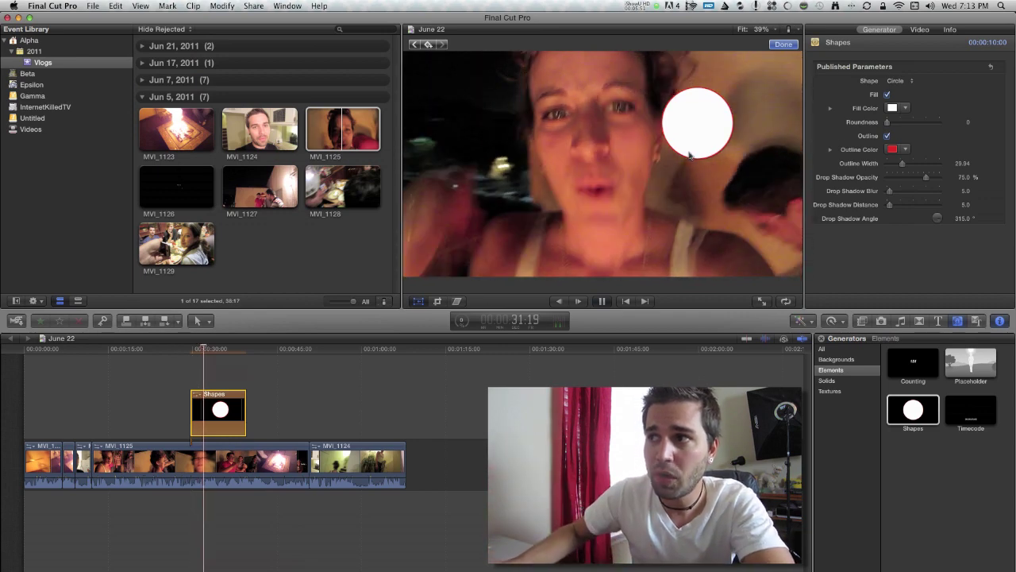
{"action": "key", "text": "space"}
{"action": "left_click_drag", "start_coordinate": [690, 156], "coordinate": [459, 167]}
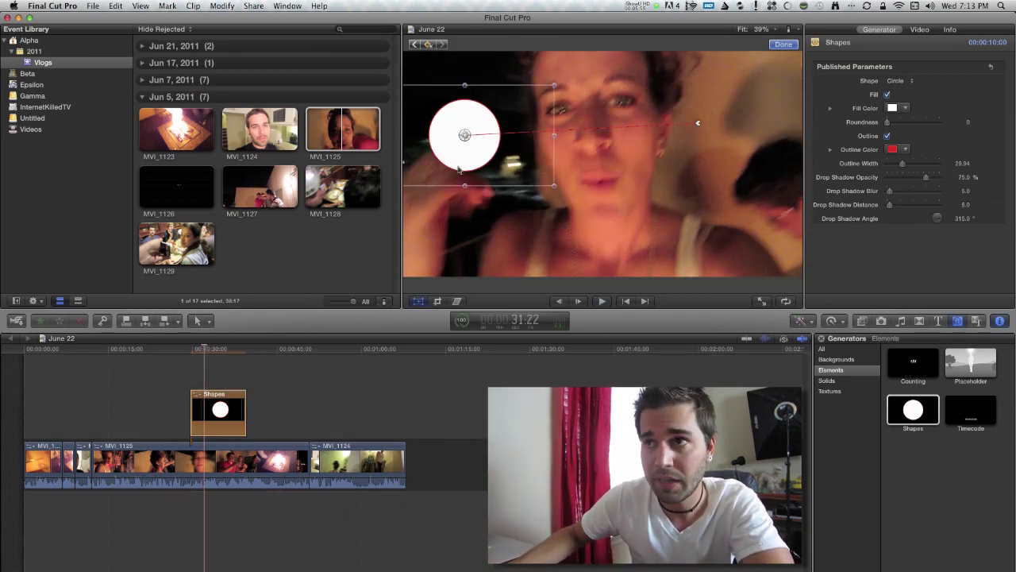
{"action": "key", "text": "space"}
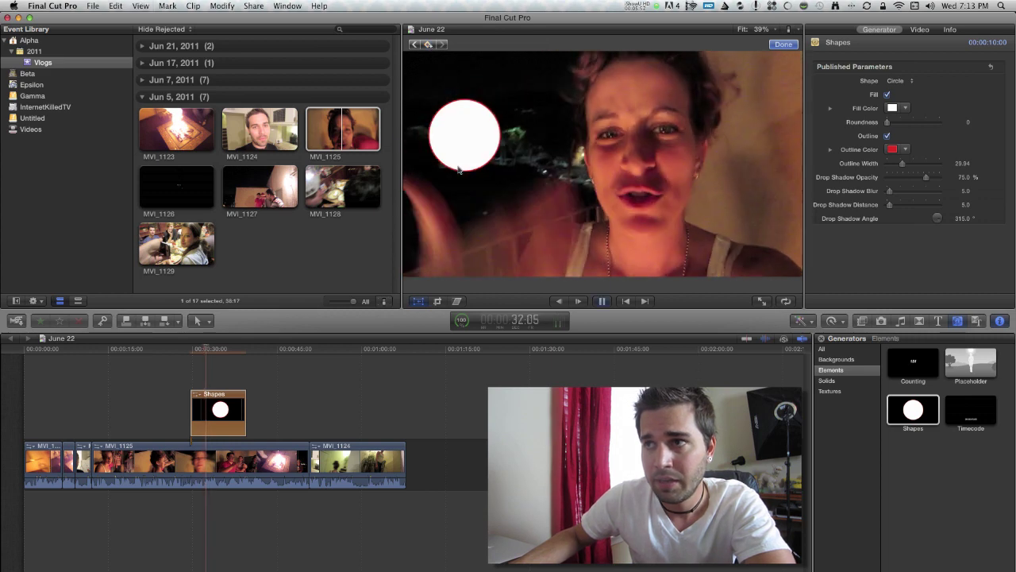
{"action": "key", "text": "space"}
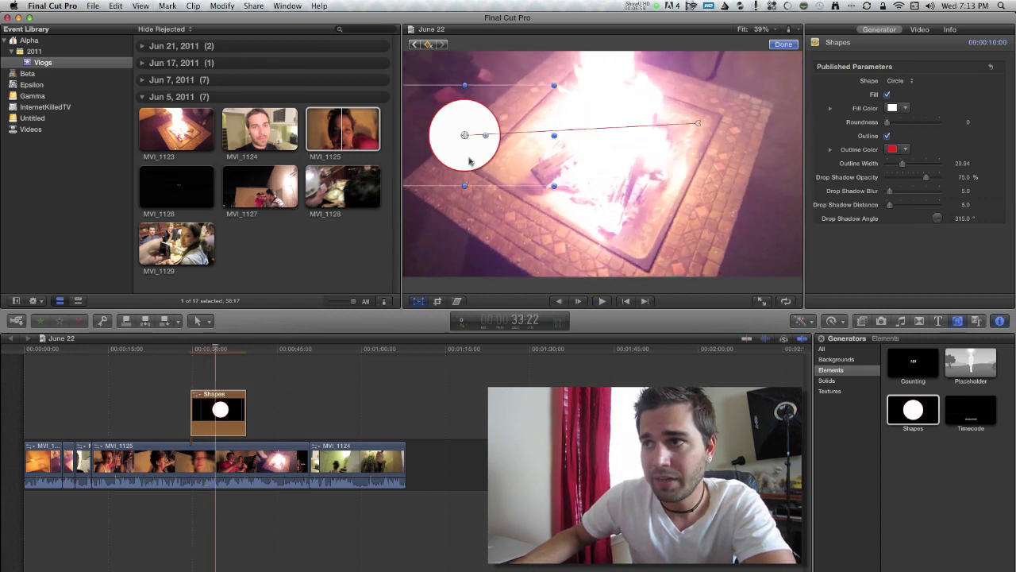
{"action": "left_click_drag", "start_coordinate": [469, 159], "coordinate": [587, 256]}
{"action": "key", "text": "space"}
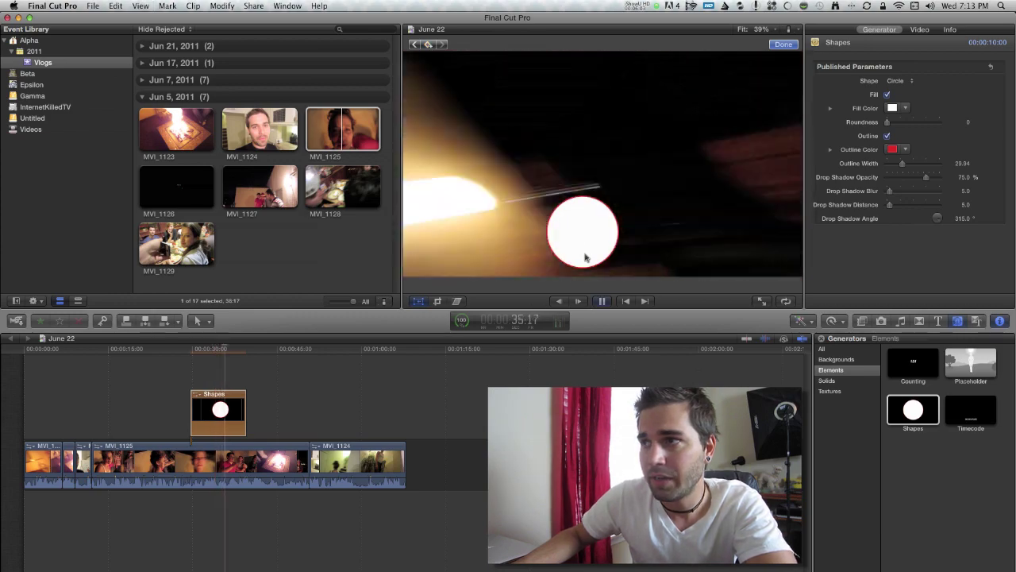
{"action": "key", "text": "space"}
{"action": "left_click_drag", "start_coordinate": [585, 258], "coordinate": [704, 200]}
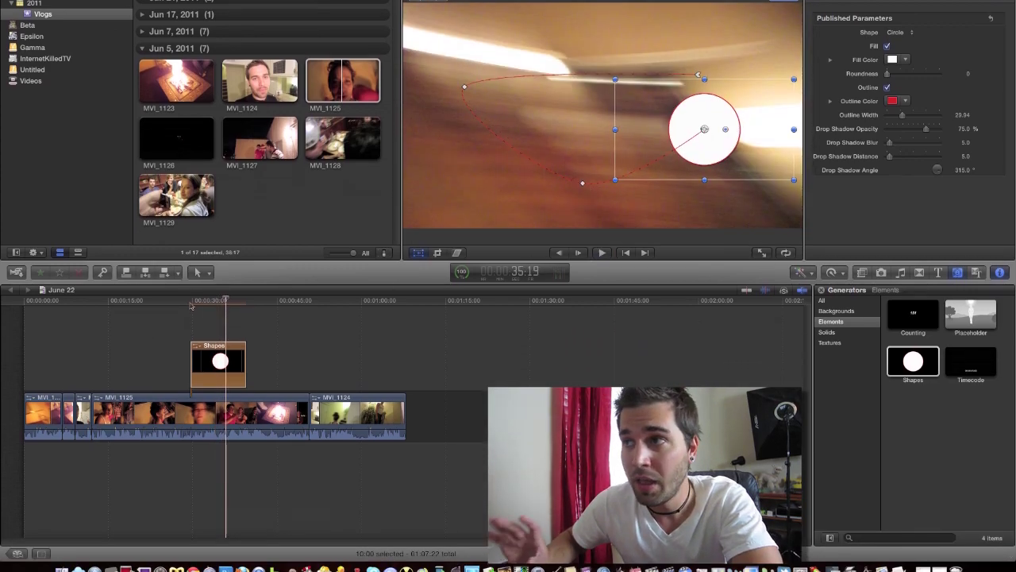
- Play the circle's animation from the Shapes clip start to review the motion path
{"action": "left_click", "coordinate": [190, 353]}
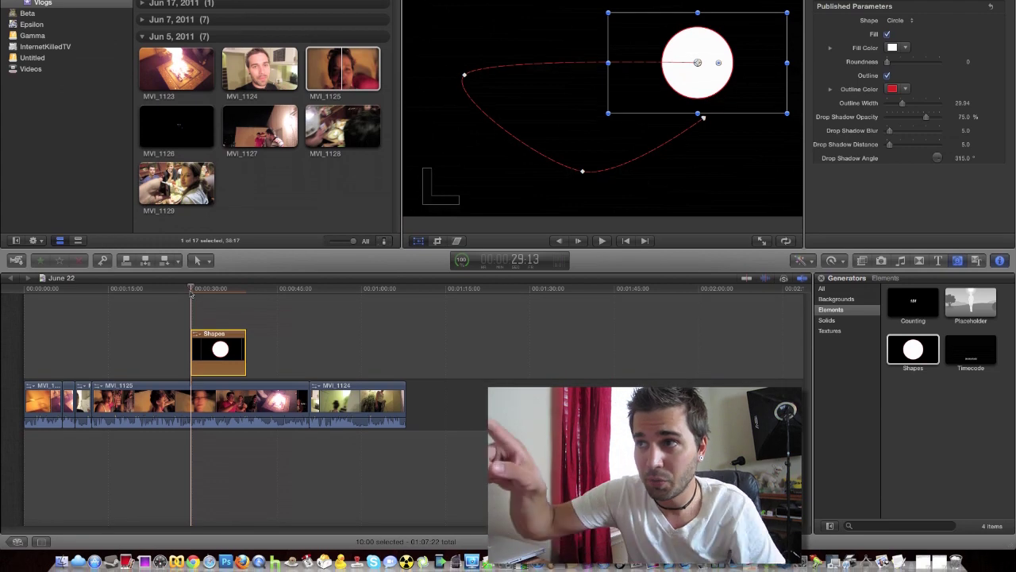
{"action": "key", "text": "space"}
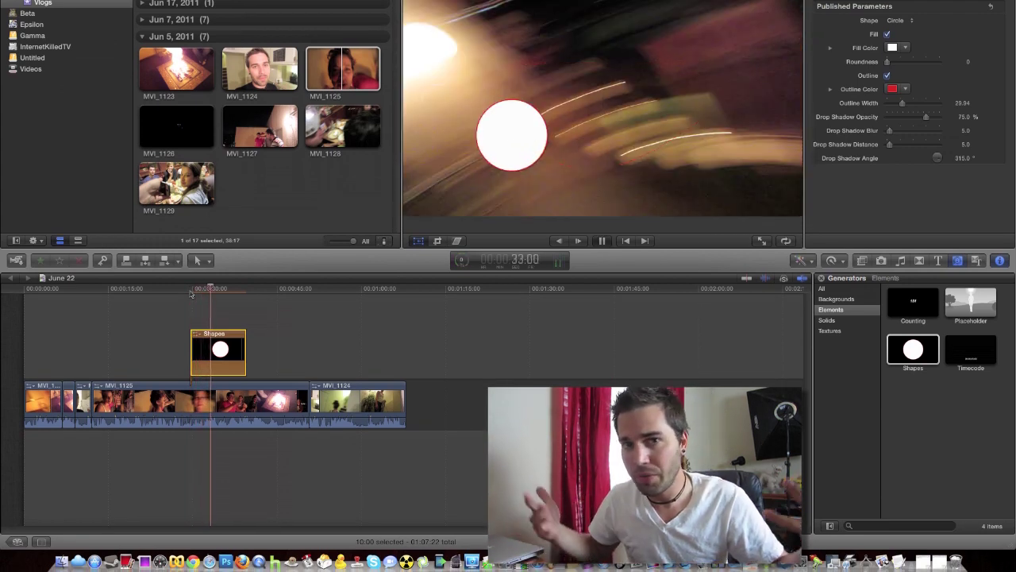
{"action": "key", "text": "space"}
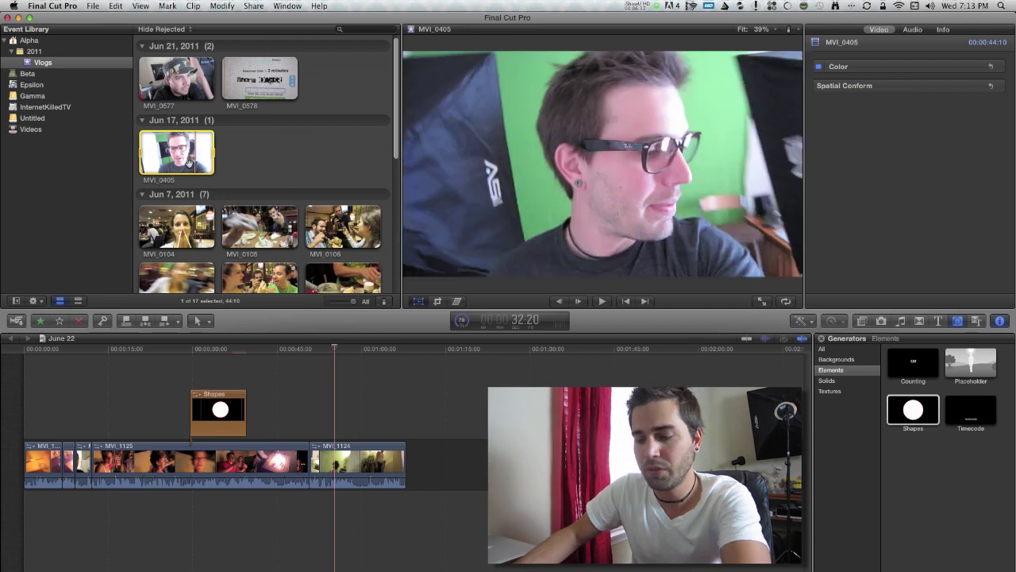
- Append MVI_0405 from its in point to the timeline end and park the playhead at 01:14:21
{"action": "left_click", "coordinate": [188, 162]}
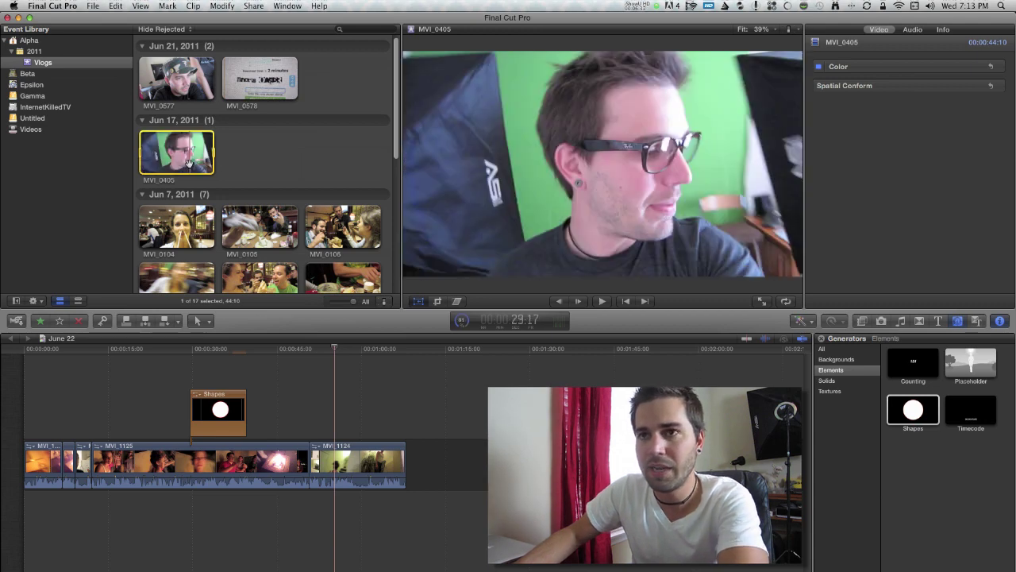
{"action": "key", "text": "i"}
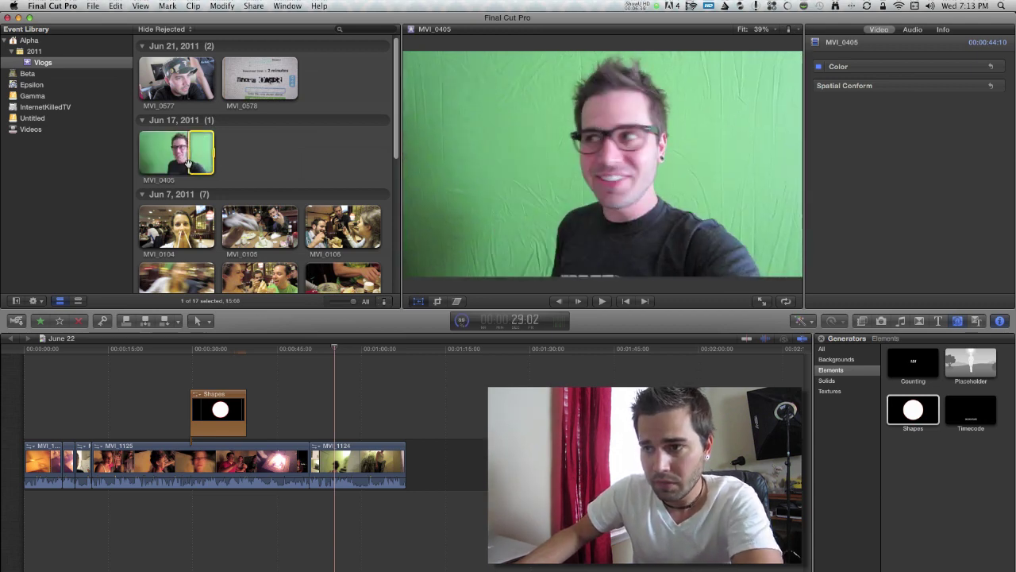
{"action": "key", "text": "e"}
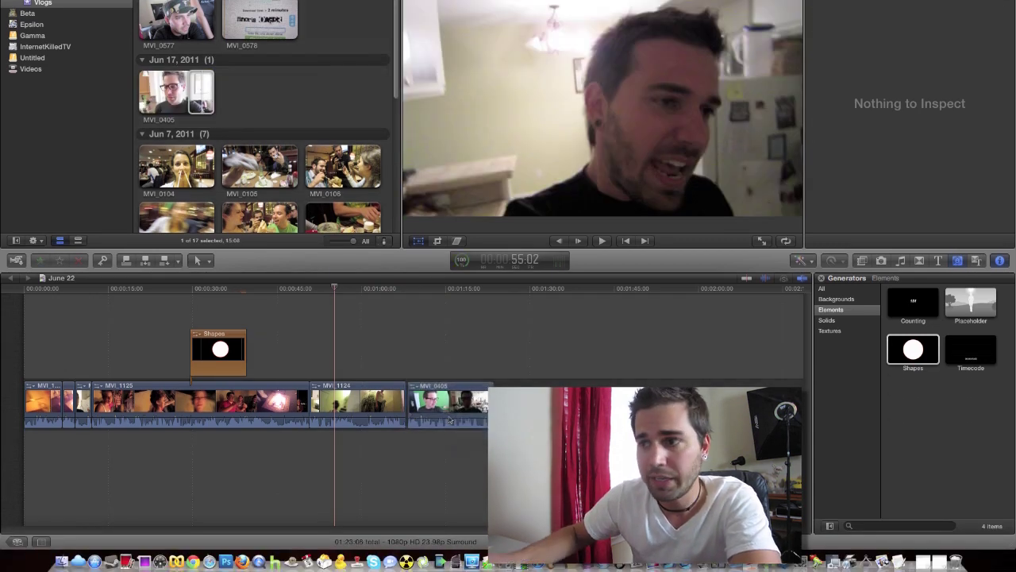
{"action": "left_click", "coordinate": [446, 291]}
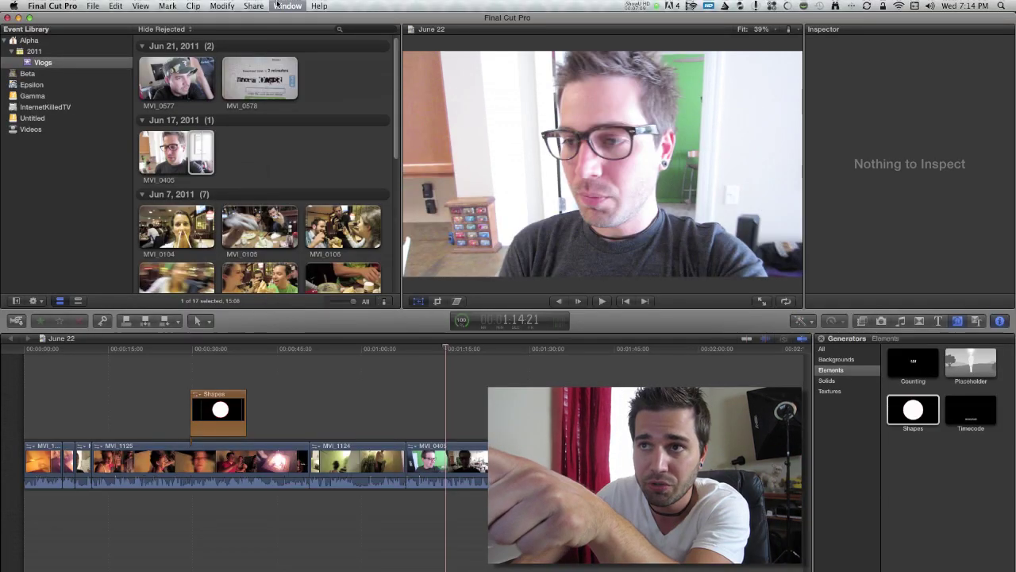
- Reopen the Inspector via the Window menu, select MVI_0405, and leave its Crop Left at 0
{"action": "key", "text": "super+4"}
{"action": "left_click", "coordinate": [287, 5]}
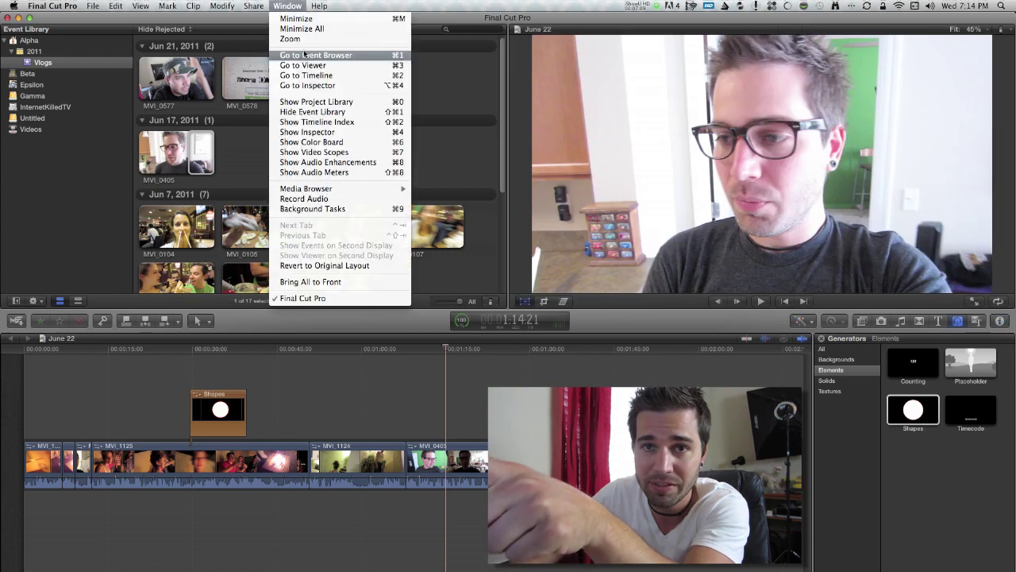
{"action": "left_click", "coordinate": [315, 132]}
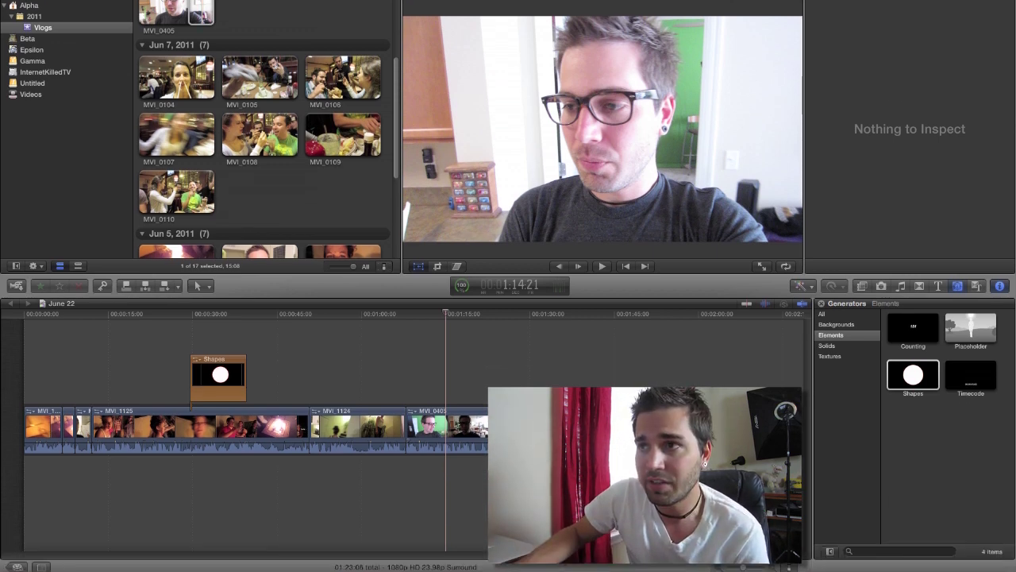
{"action": "left_click", "coordinate": [429, 427]}
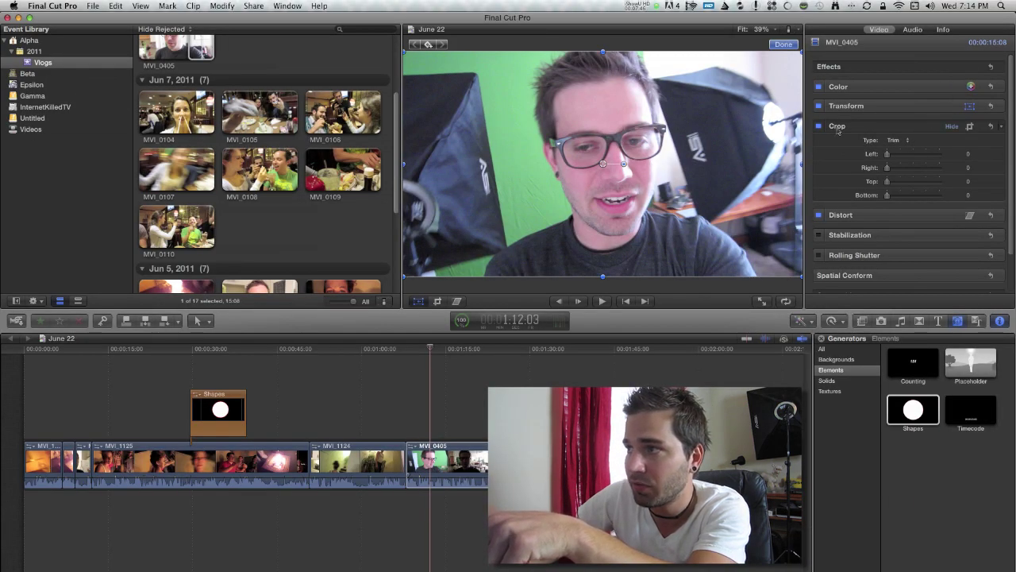
{"action": "mouse_move", "coordinate": [890, 158]}
{"action": "left_mouse_down"}
{"action": "mouse_move", "coordinate": [905, 158]}
{"action": "mouse_move", "coordinate": [885, 166]}
{"action": "left_mouse_up"}
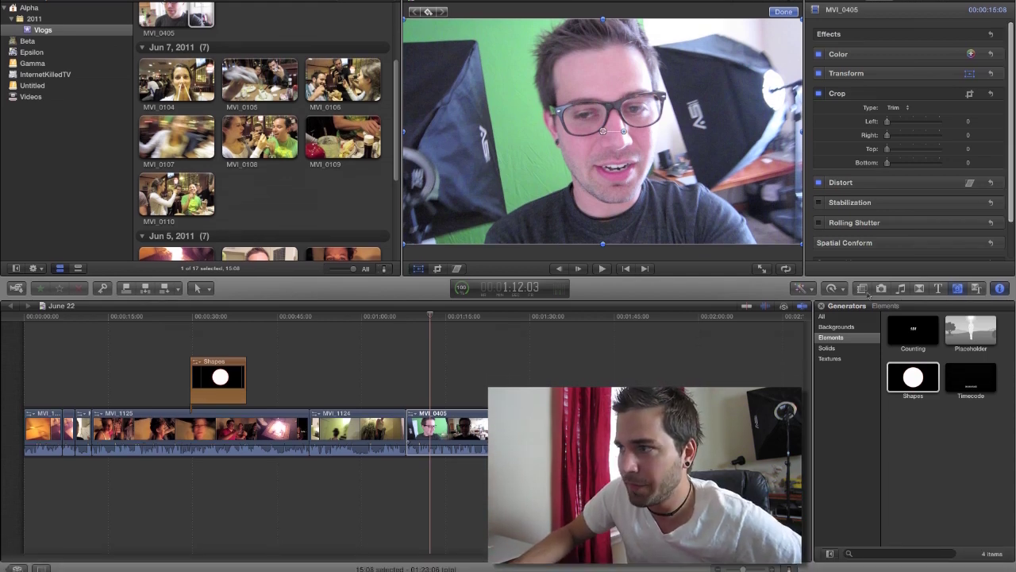
- Drag the Keyer effect from the Keying category onto MVI_0405, then jump back to an earlier frame
{"action": "left_click", "coordinate": [864, 322]}
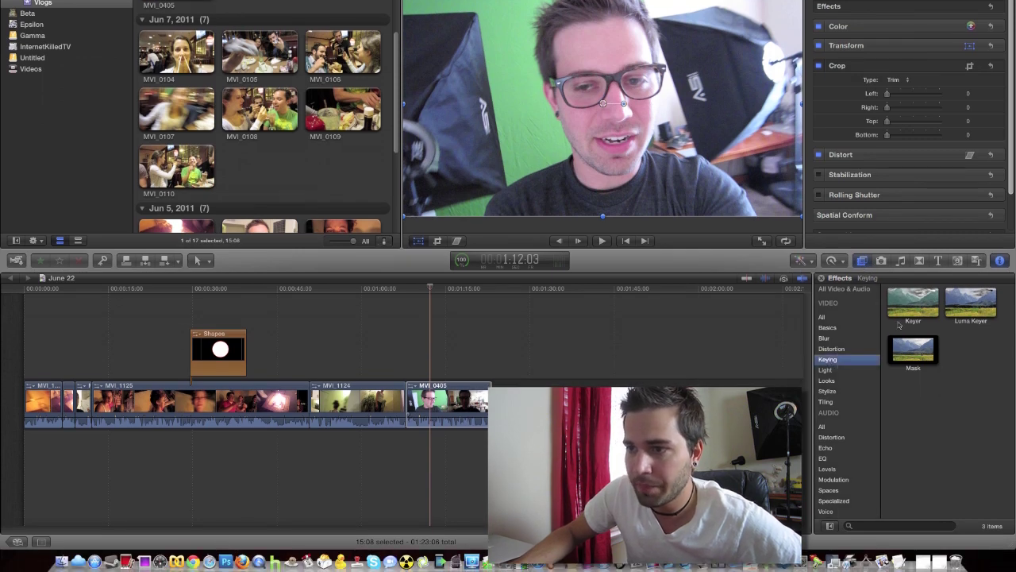
{"action": "left_click_drag", "start_coordinate": [905, 313], "coordinate": [446, 419]}
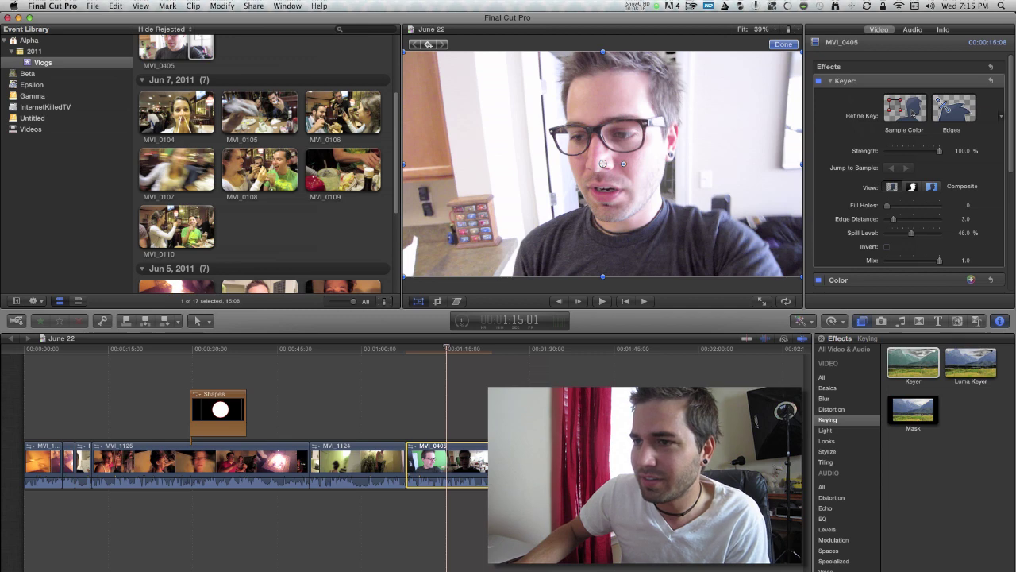
{"action": "left_click", "coordinate": [421, 350]}
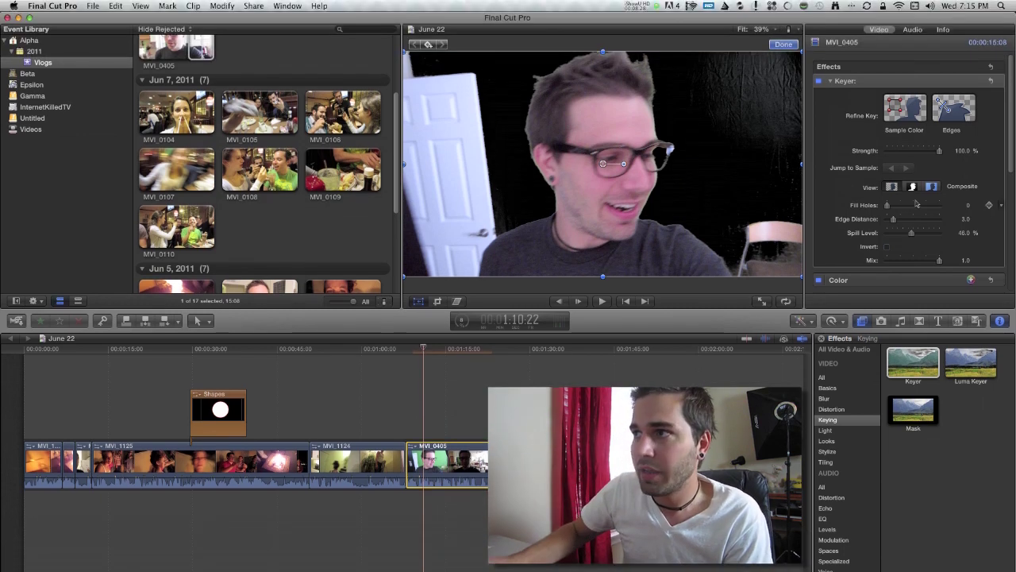
- Sample the green wall on the right and the strip beside the door, then preview the composite
{"action": "left_click", "coordinate": [932, 126]}
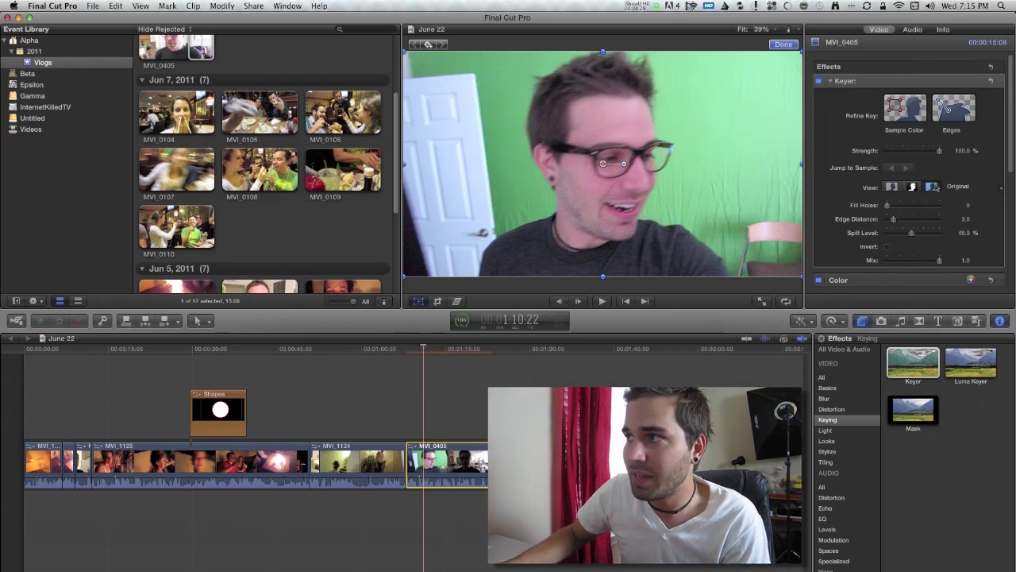
{"action": "left_click", "coordinate": [905, 115]}
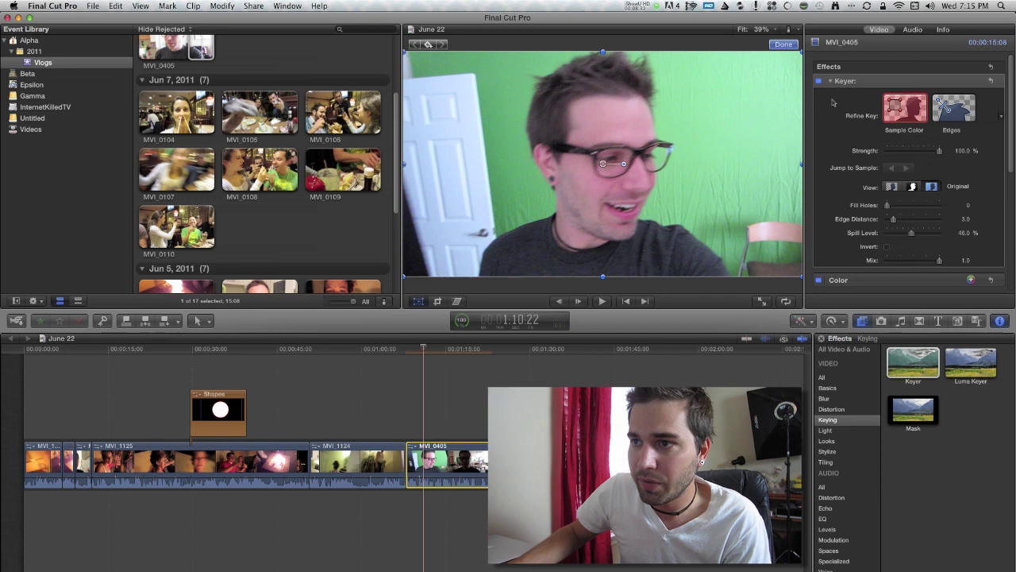
{"action": "left_click", "coordinate": [419, 302]}
{"action": "left_click_drag", "start_coordinate": [692, 57], "coordinate": [786, 203]}
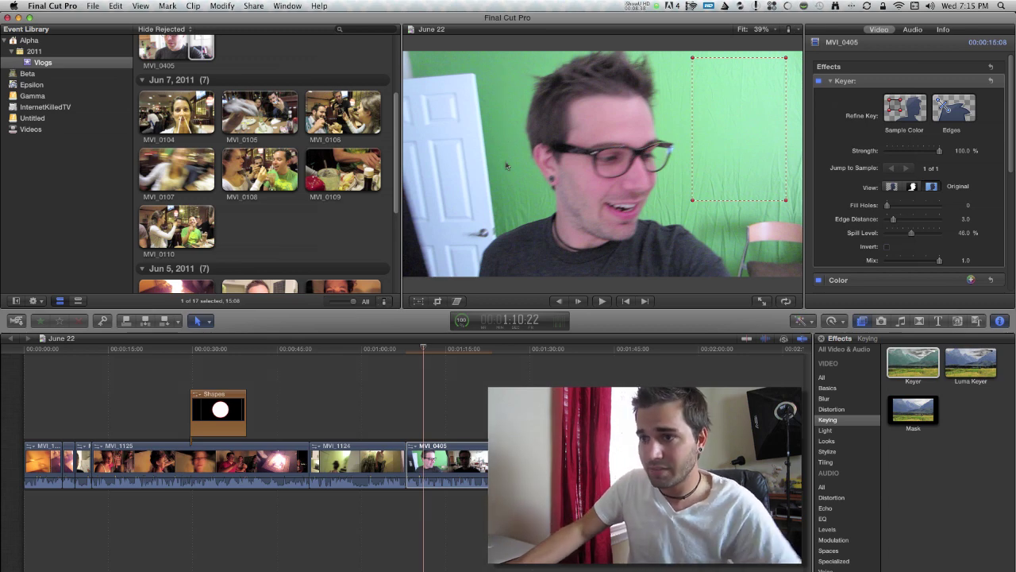
{"action": "left_click", "coordinate": [922, 113]}
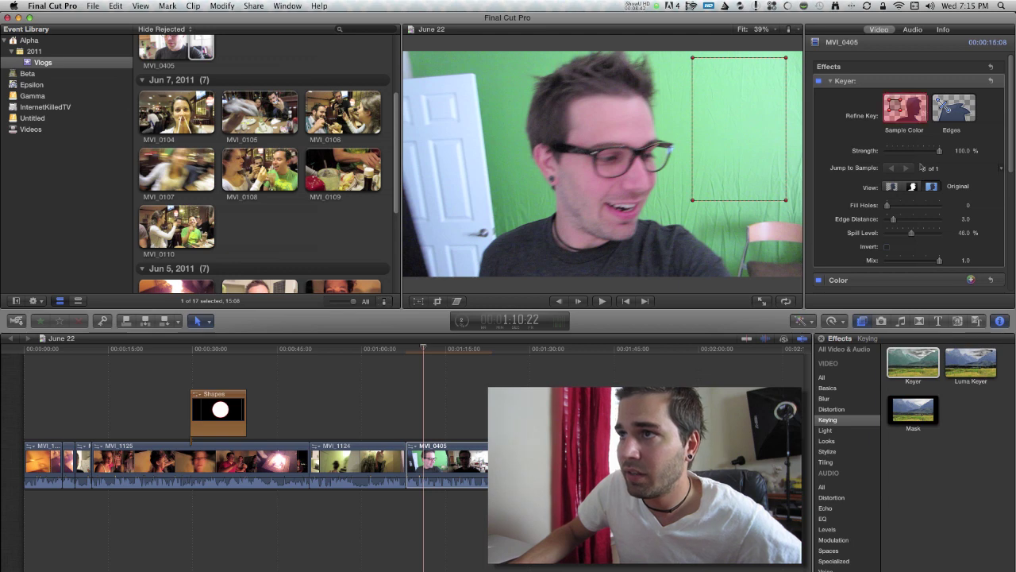
{"action": "left_click_drag", "start_coordinate": [497, 68], "coordinate": [502, 131]}
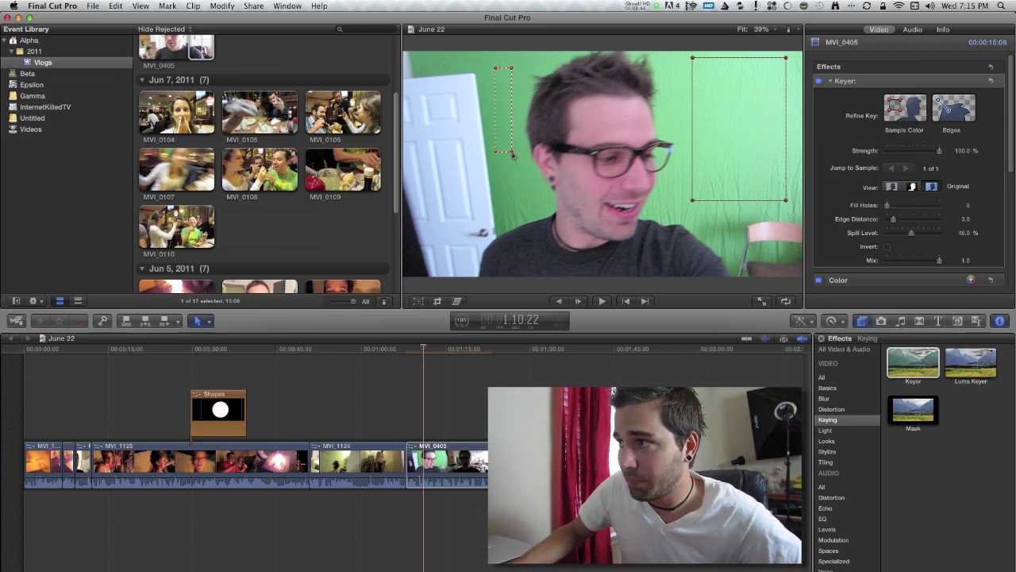
{"action": "left_click", "coordinate": [892, 189]}
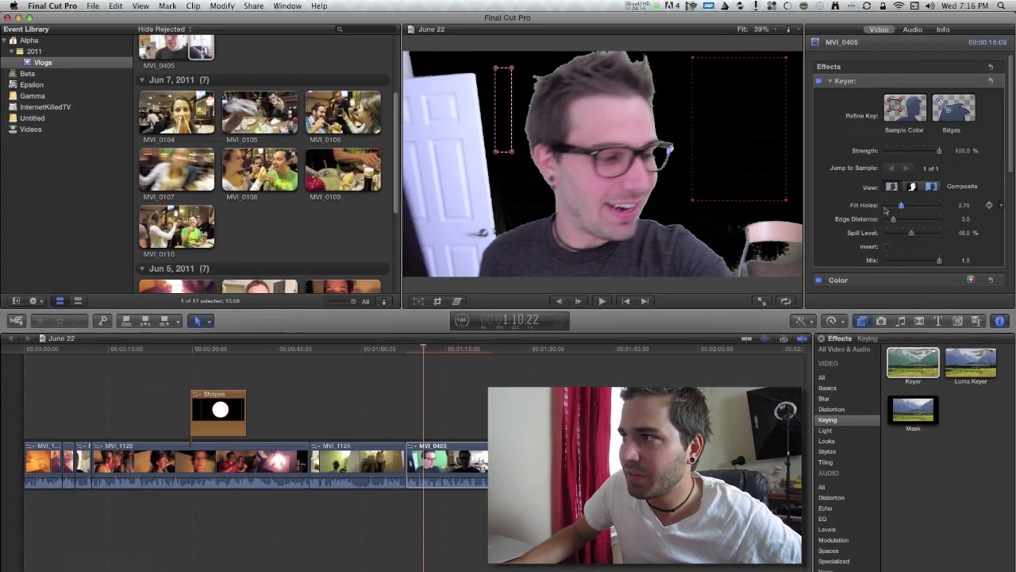
- Draw a Keyer edge sample across the subject's hair on the original footage view
{"action": "left_click", "coordinate": [954, 109]}
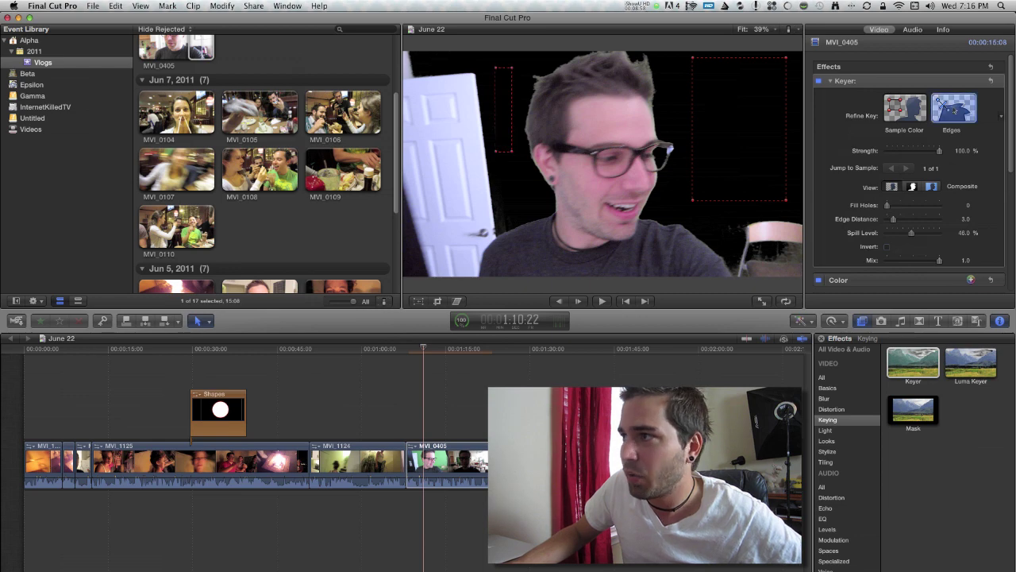
{"action": "left_click", "coordinate": [931, 187]}
{"action": "left_click_drag", "start_coordinate": [644, 78], "coordinate": [633, 52]}
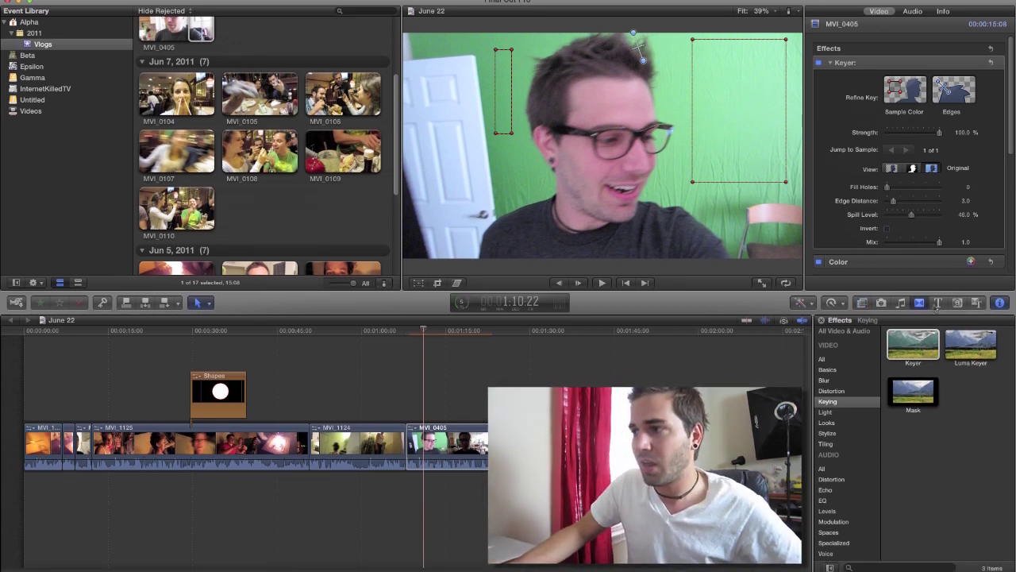
- Place the Bulletin Board Right lower third above MVI_0405 and move the playhead onto it
{"action": "left_click", "coordinate": [938, 321]}
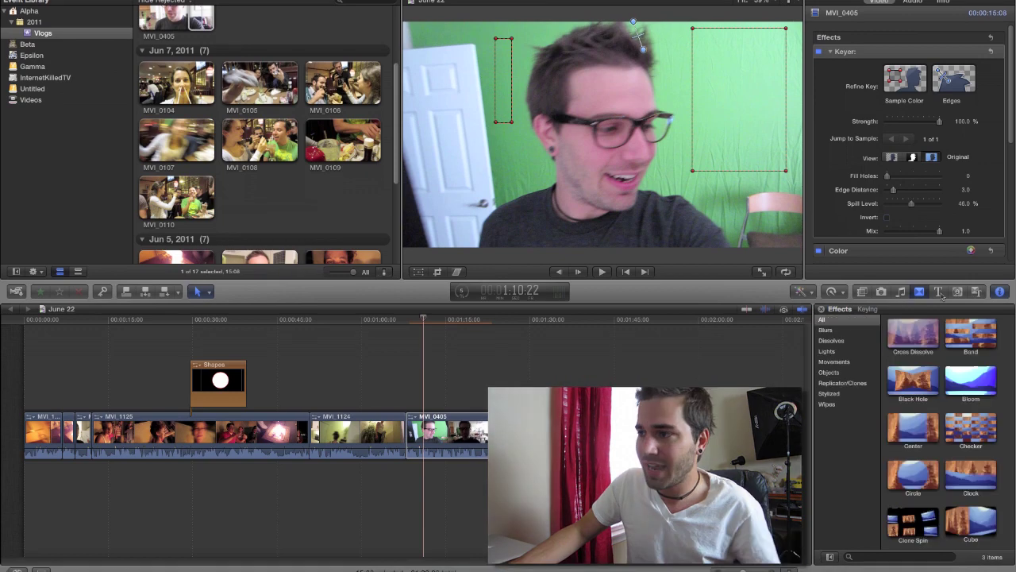
{"action": "left_click", "coordinate": [937, 287]}
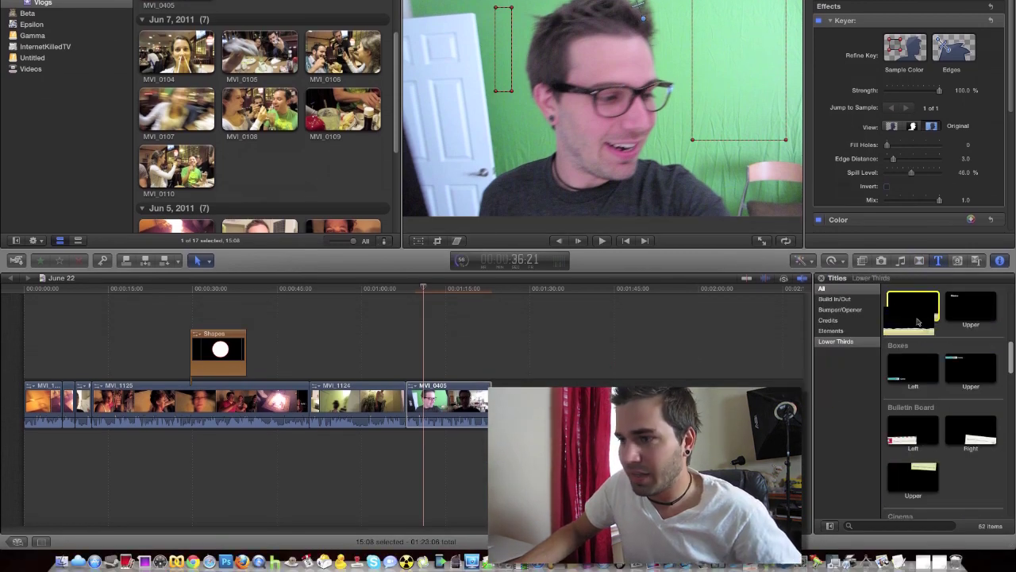
{"action": "left_click_drag", "start_coordinate": [992, 445], "coordinate": [446, 358]}
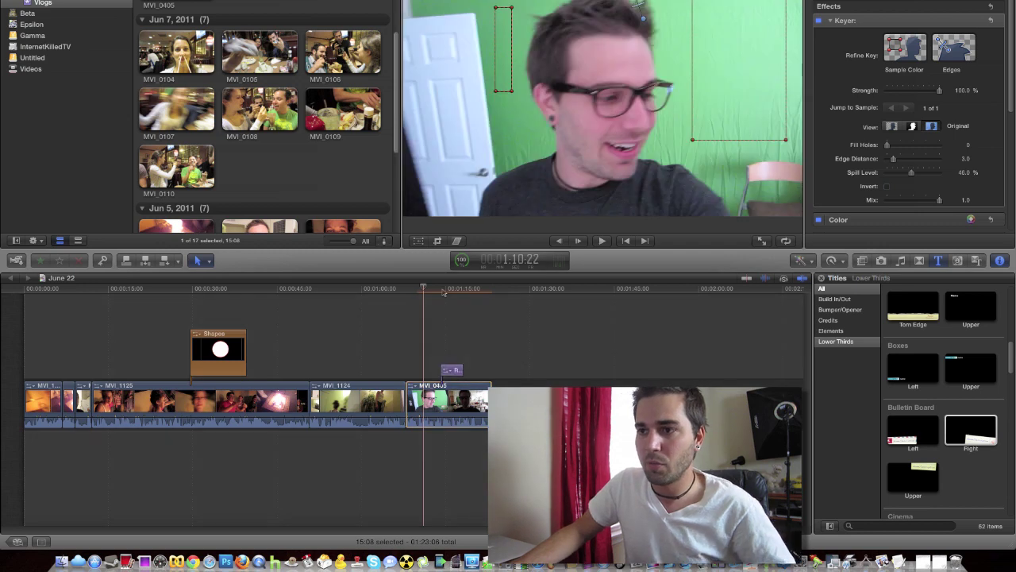
{"action": "left_click_drag", "start_coordinate": [444, 293], "coordinate": [455, 293]}
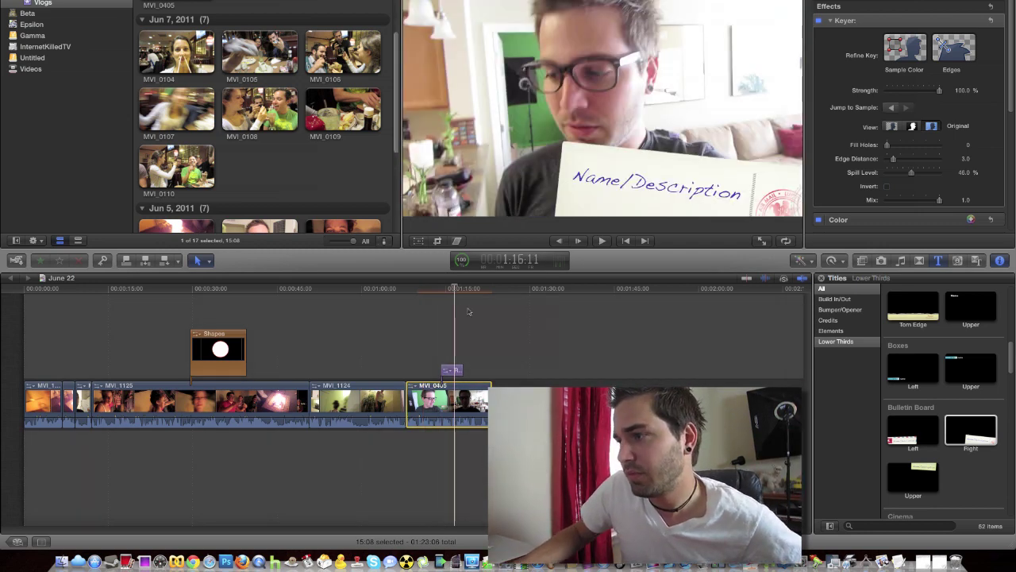
{"action": "left_click", "coordinate": [838, 320]}
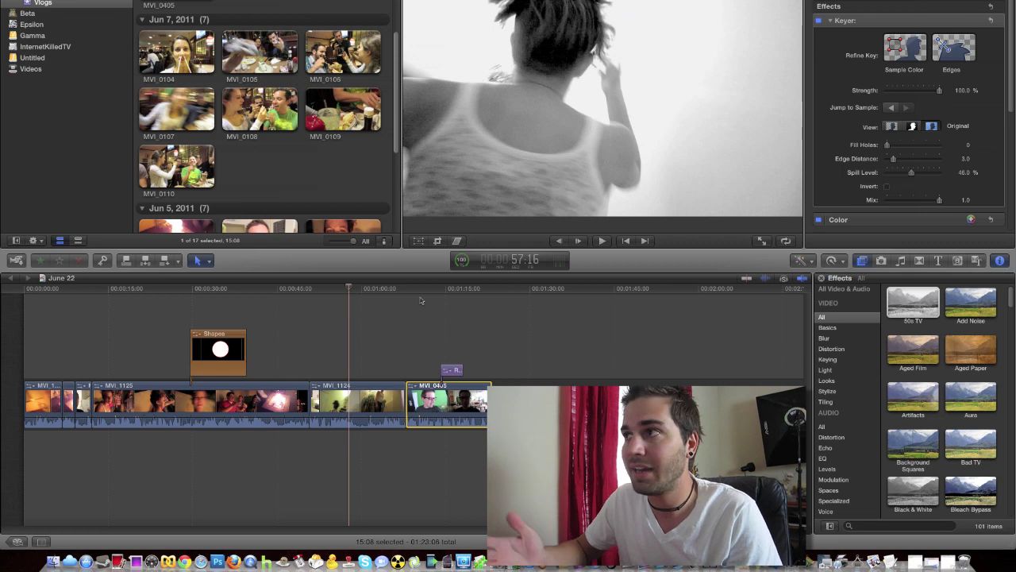
- Apply 50s TV to the party clip, play it back, and show the Background Tasks window
{"action": "left_click", "coordinate": [335, 291]}
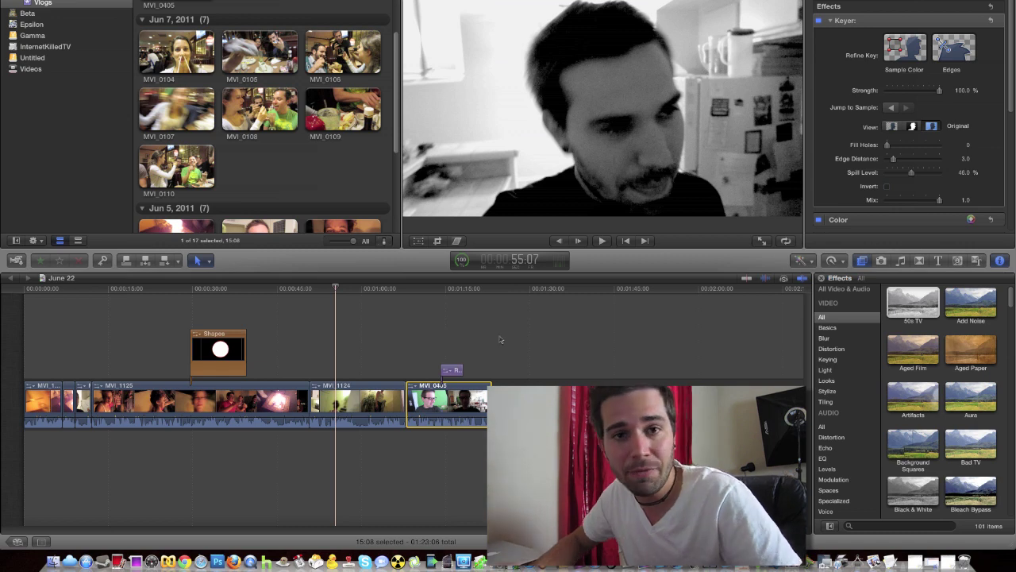
{"action": "left_click", "coordinate": [217, 289]}
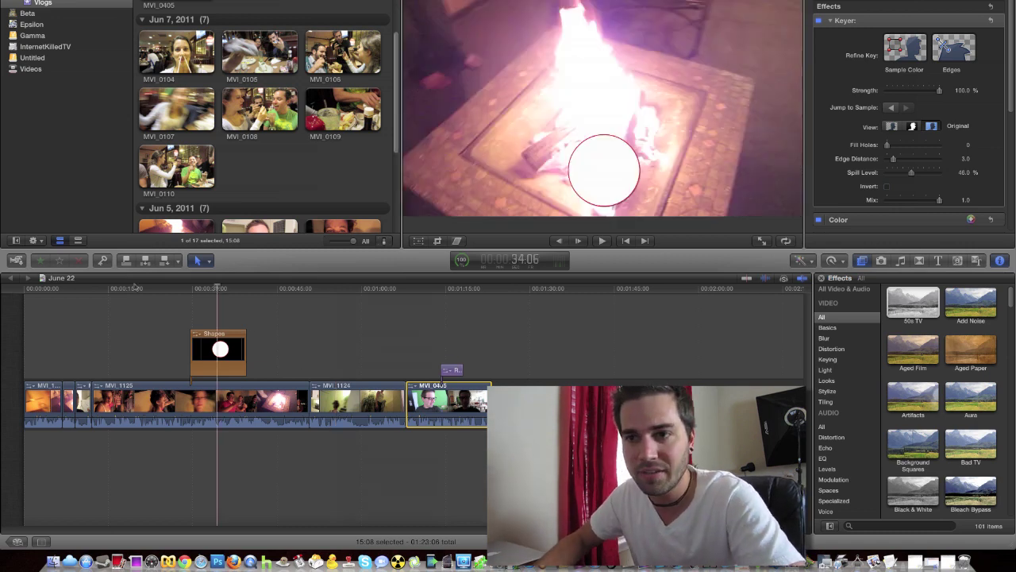
{"action": "left_click", "coordinate": [127, 289]}
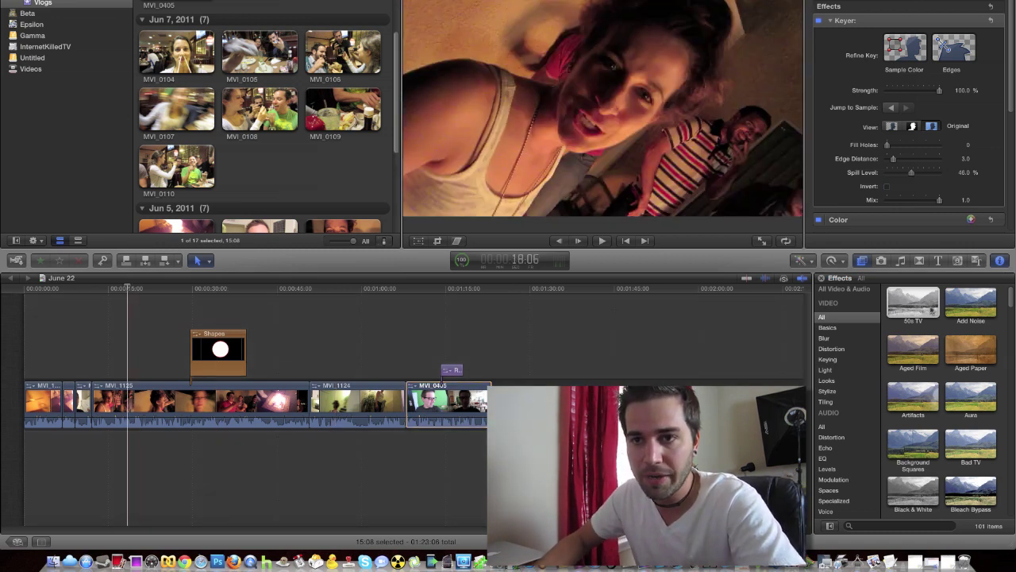
{"action": "left_click_drag", "start_coordinate": [913, 306], "coordinate": [182, 408]}
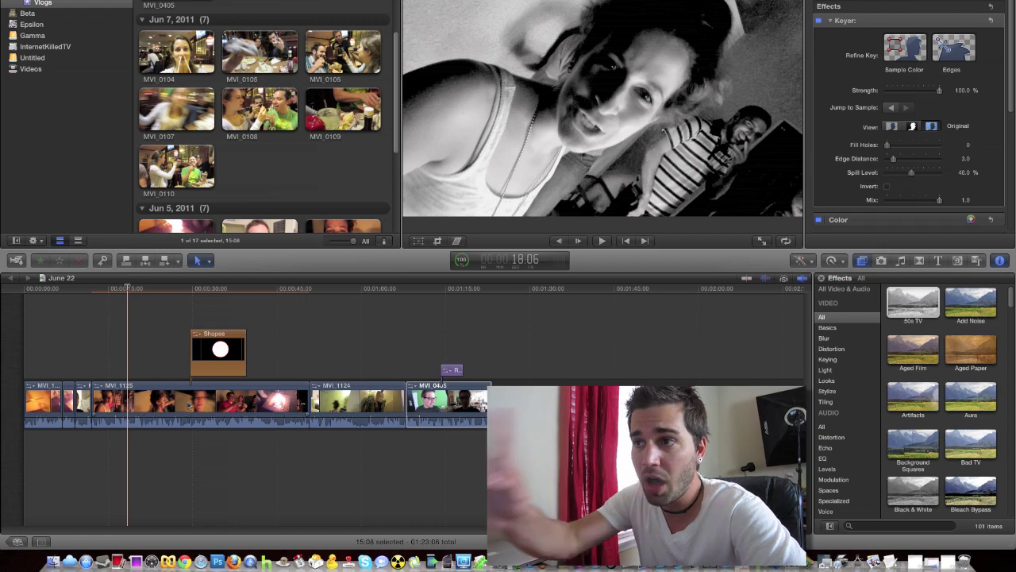
{"action": "key", "text": "space"}
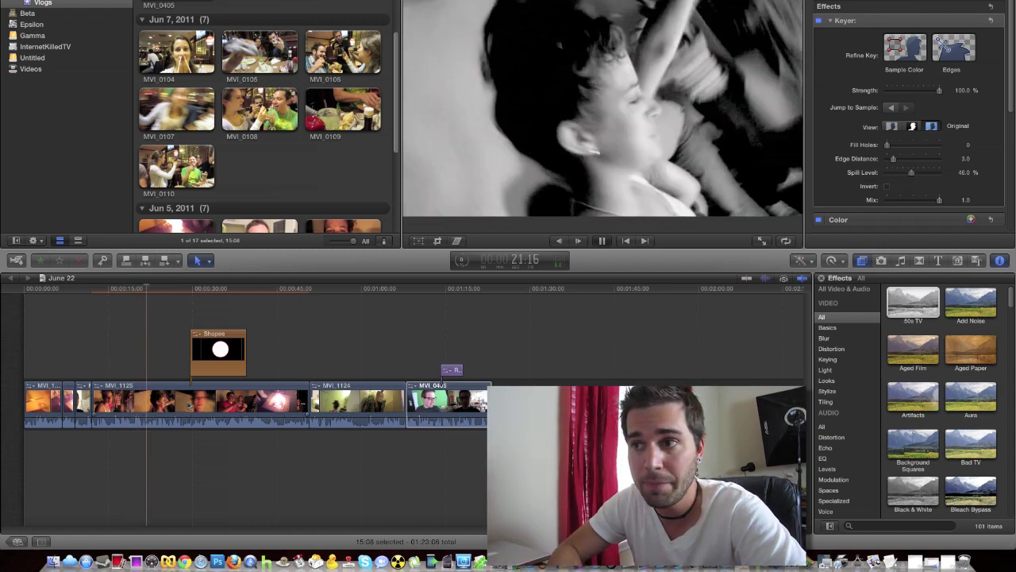
{"action": "key", "text": "space"}
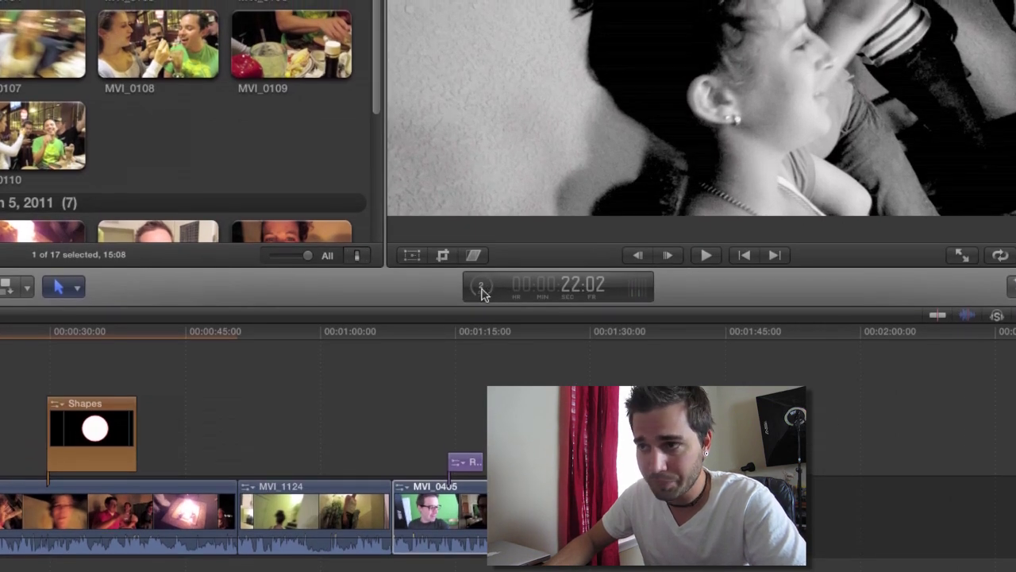
{"action": "left_click", "coordinate": [484, 287]}
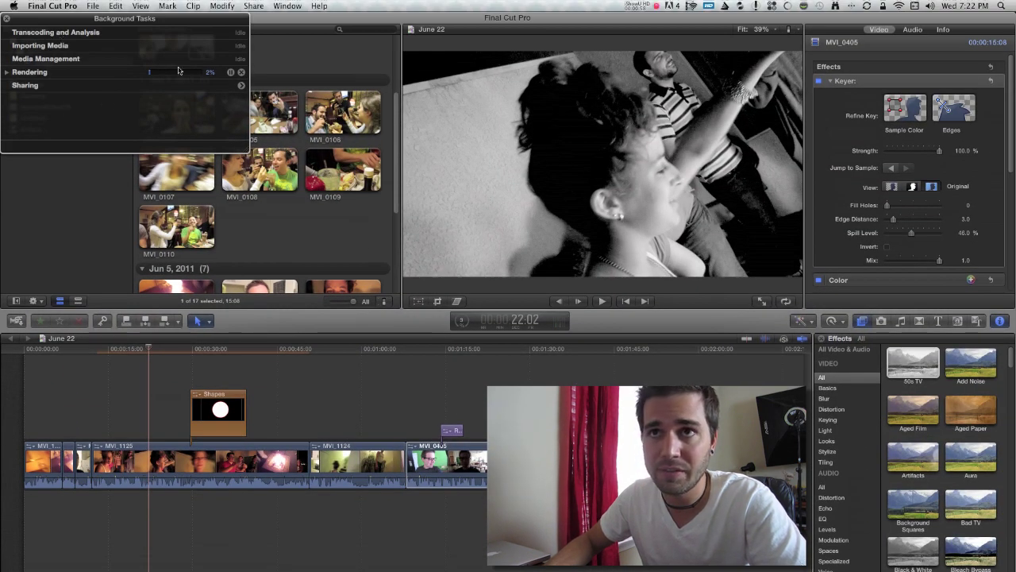
- Close Background Tasks and launch Final Cut Pro 7 from the Dock
{"action": "left_click", "coordinate": [5, 18]}
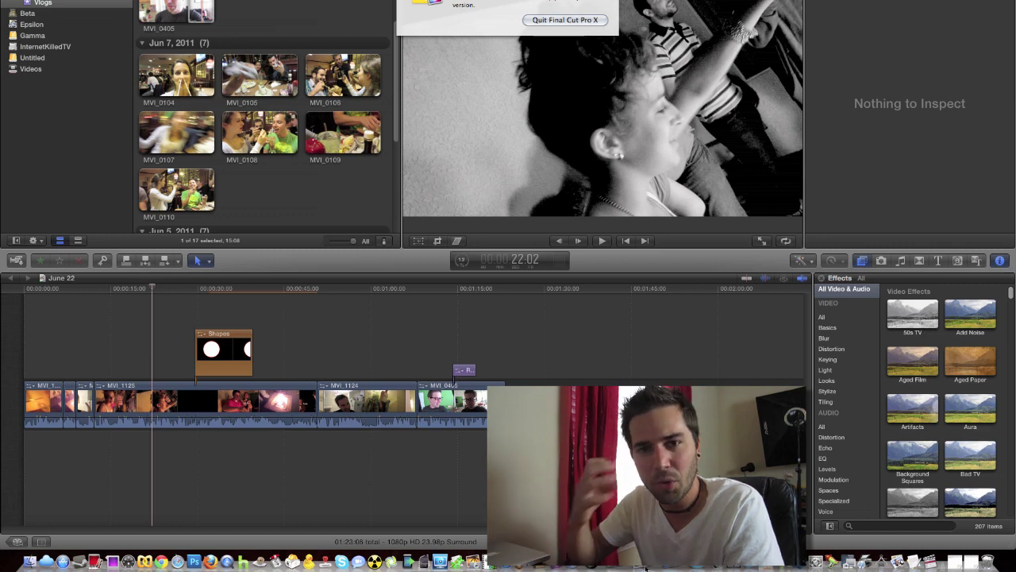
{"action": "left_click", "coordinate": [905, 560]}
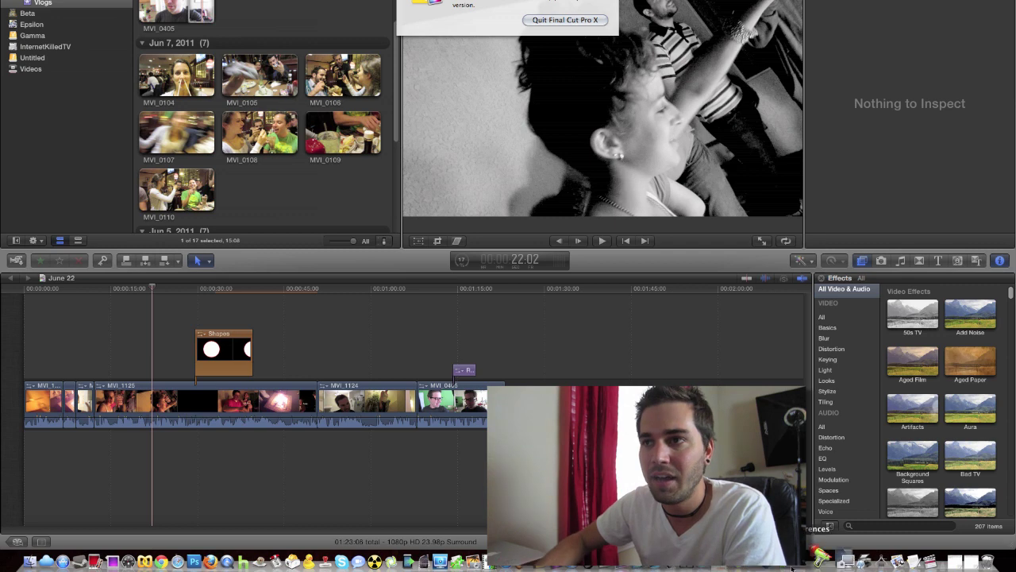
{"action": "left_click", "coordinate": [907, 561]}
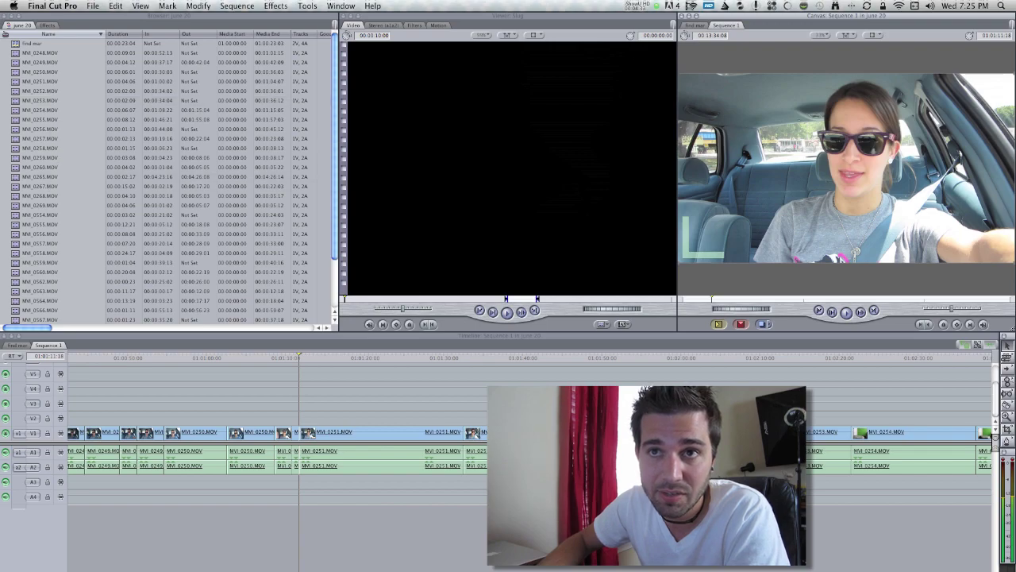
{"action": "key", "text": "F3"}
{"action": "key", "text": "F3"}
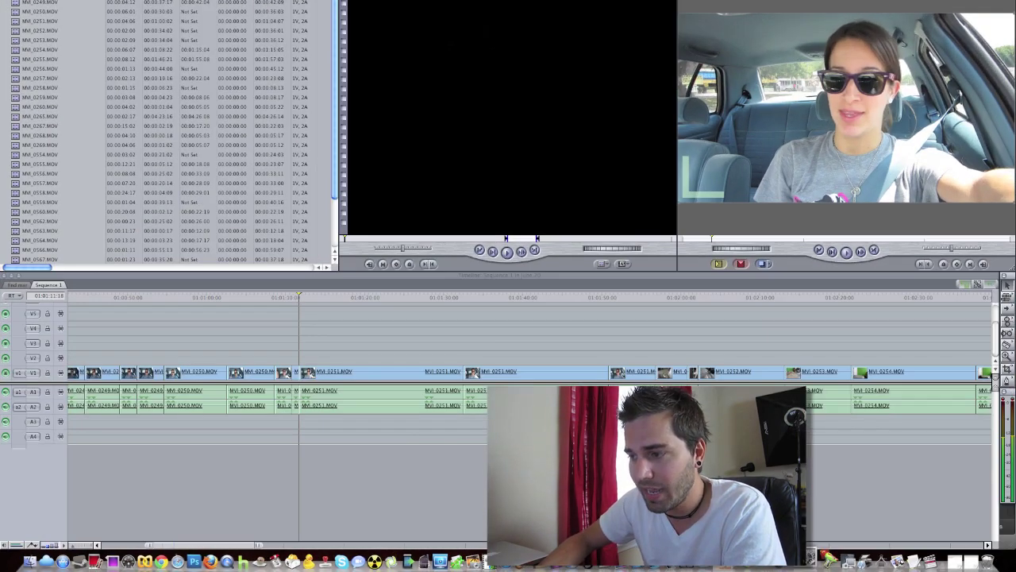